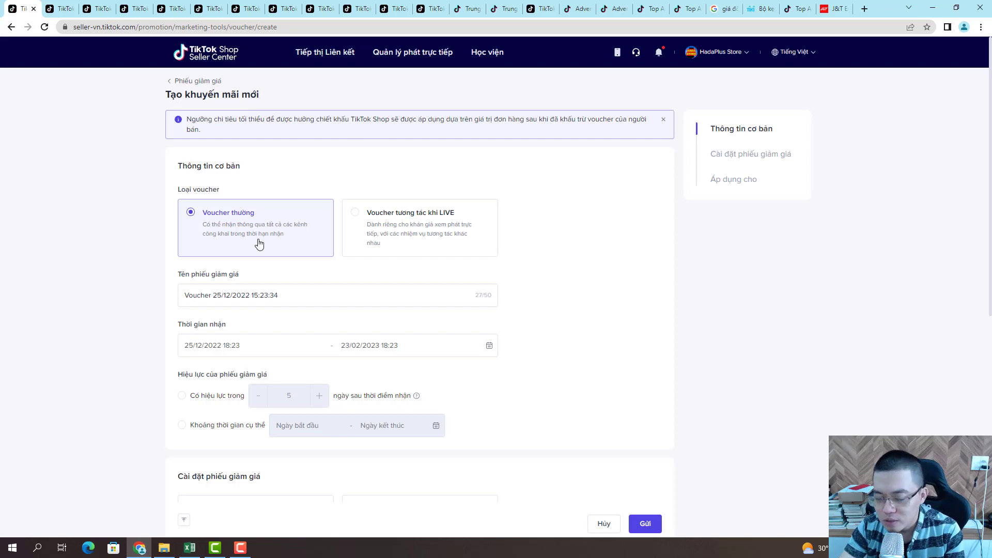
- Choose the LIVE interaction voucher type (Voucher tương tác khi LIVE) and name the voucher "voucher 25 12"
left_click(431, 236)
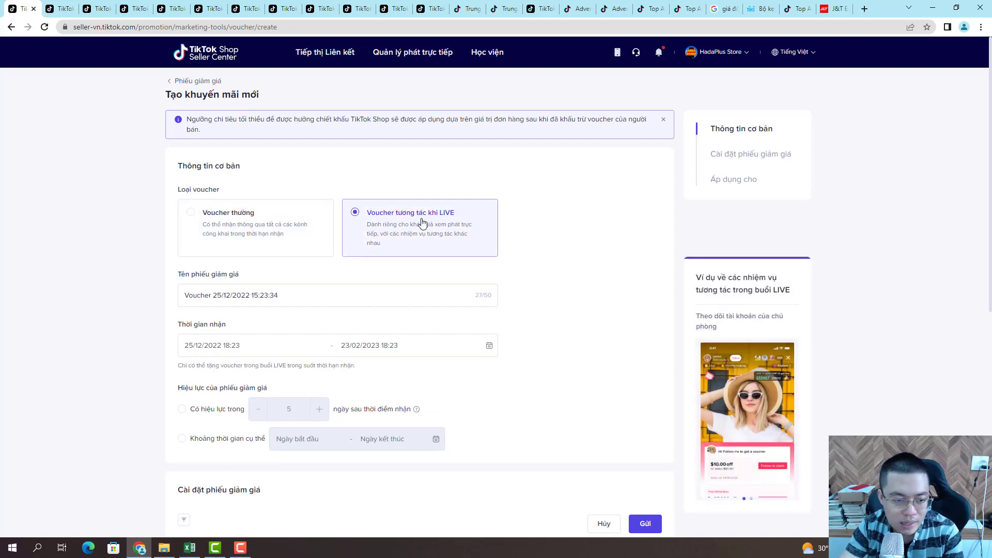
triple_click(305, 294)
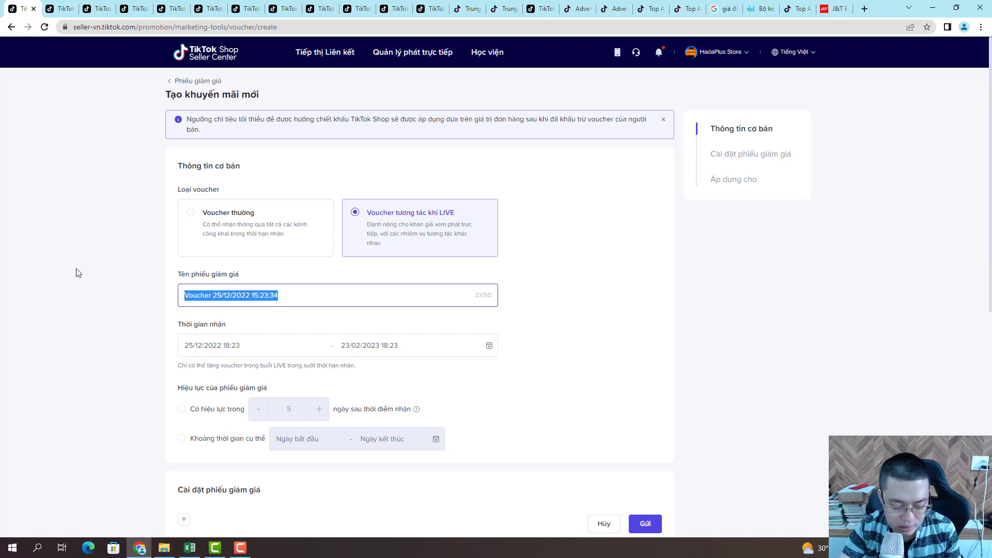
type("voucher")
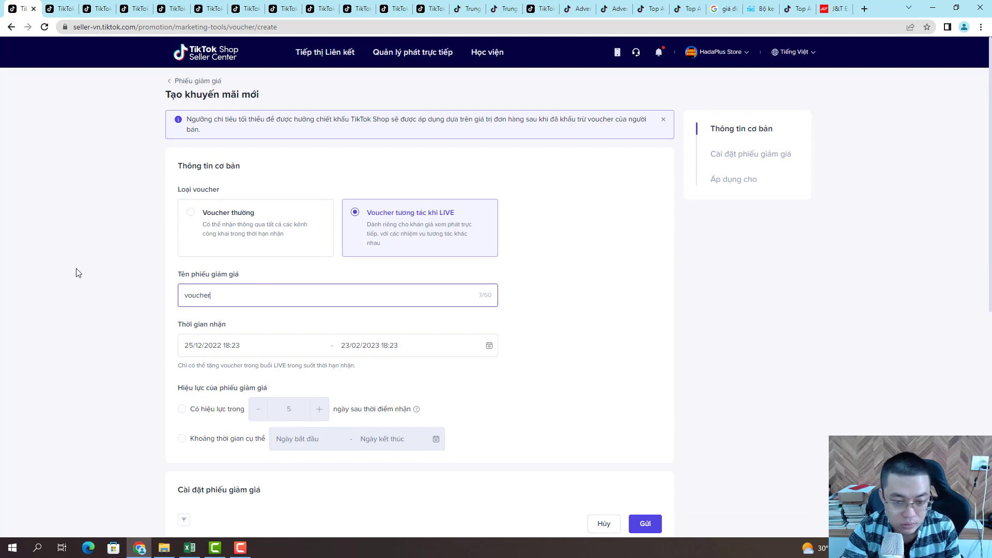
type(" 25 12")
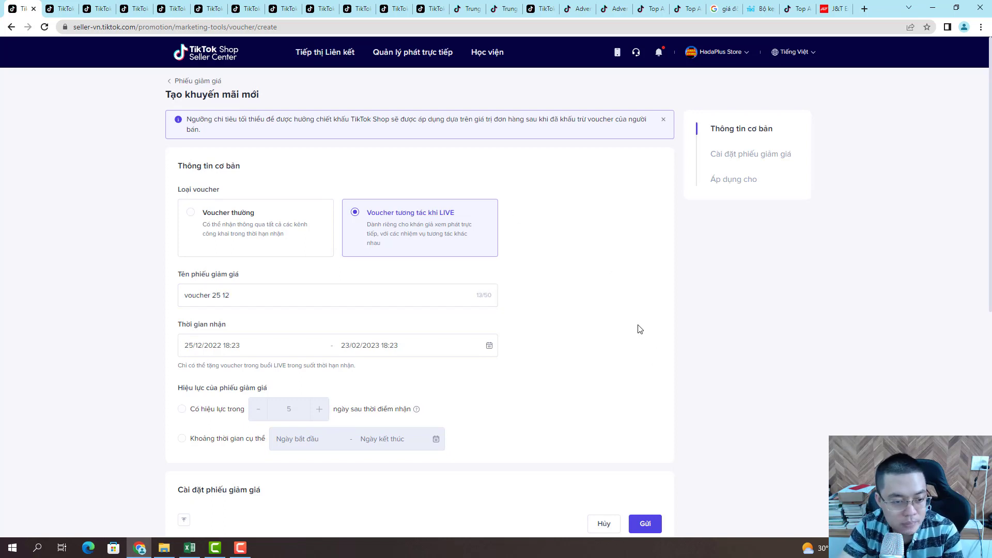
left_click_drag(281, 301, 81, 296)
- Set the start of the voucher's claim period to 25/12/2022 15:30
left_click(204, 346)
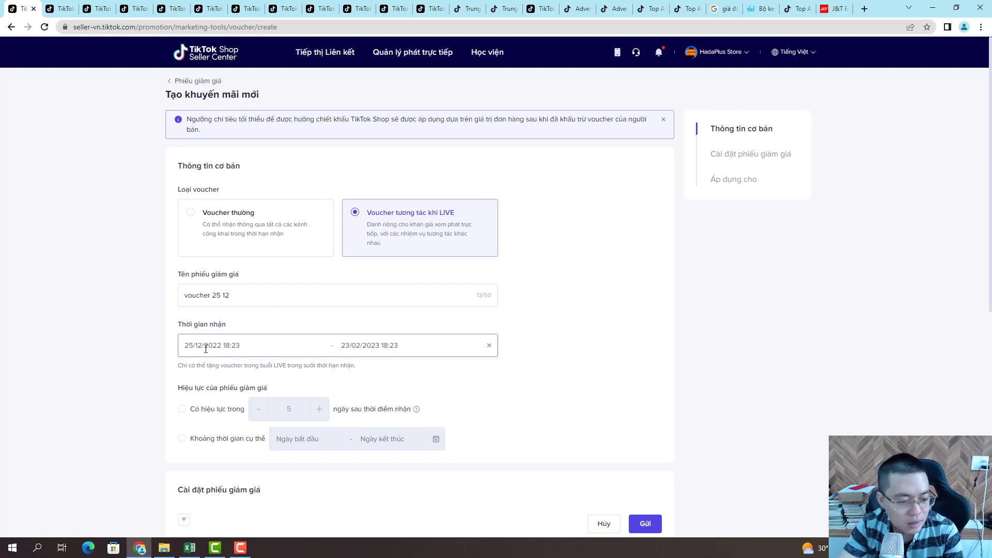
left_click(261, 348)
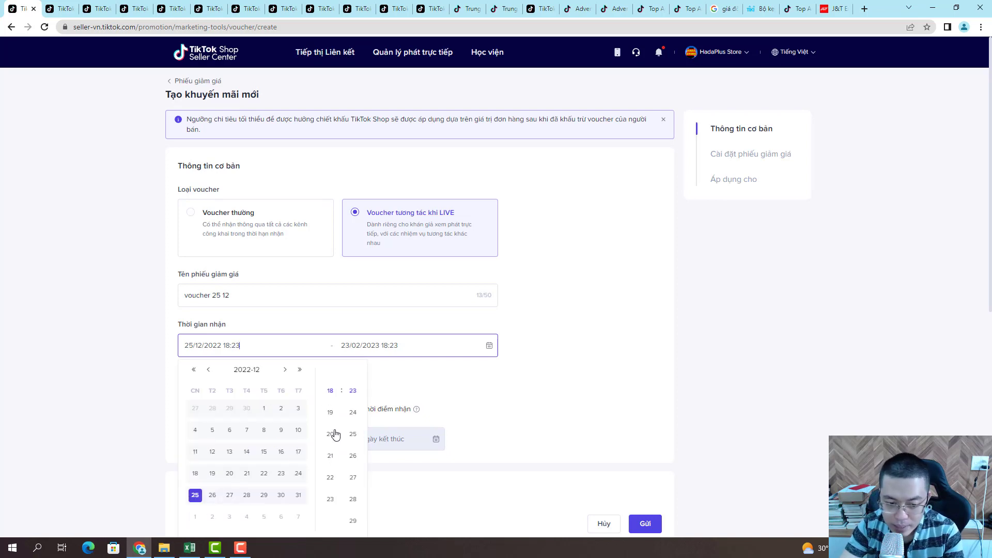
scroll(333, 462, "up", 3)
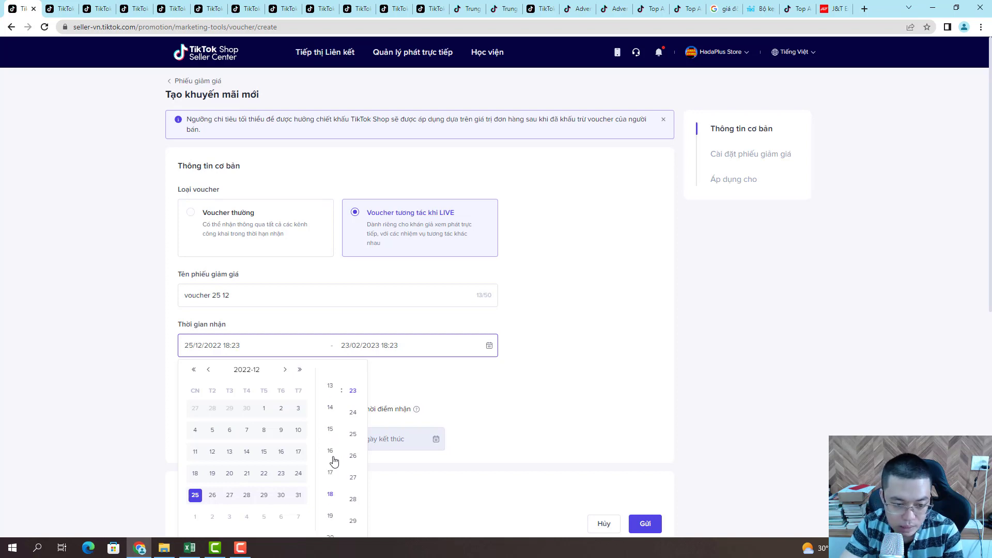
left_click(331, 430)
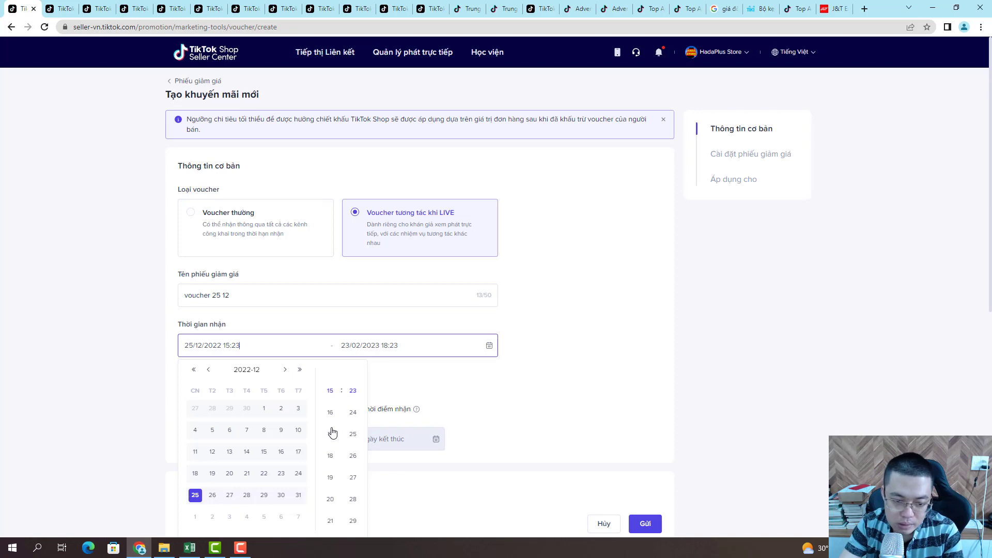
scroll(354, 429, "down", 3)
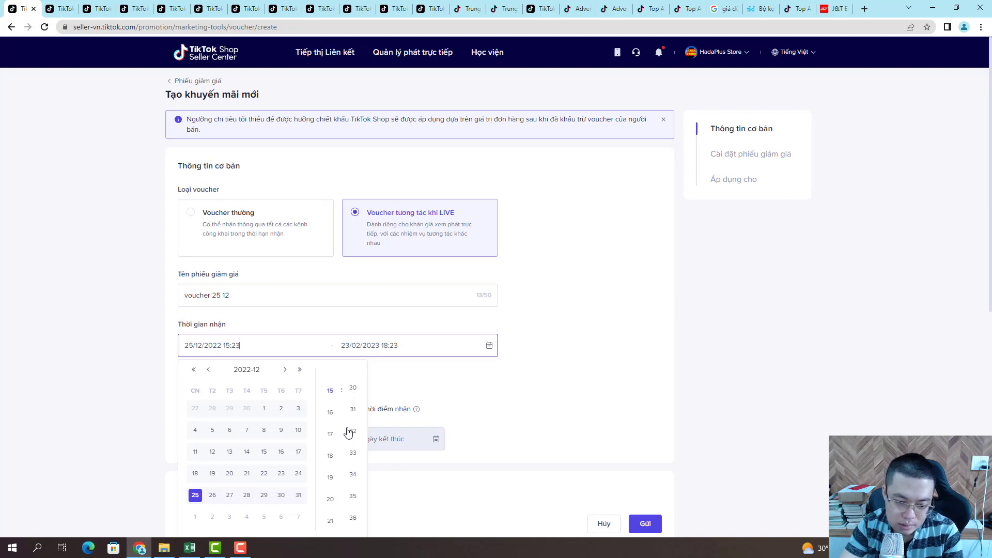
left_click(354, 392)
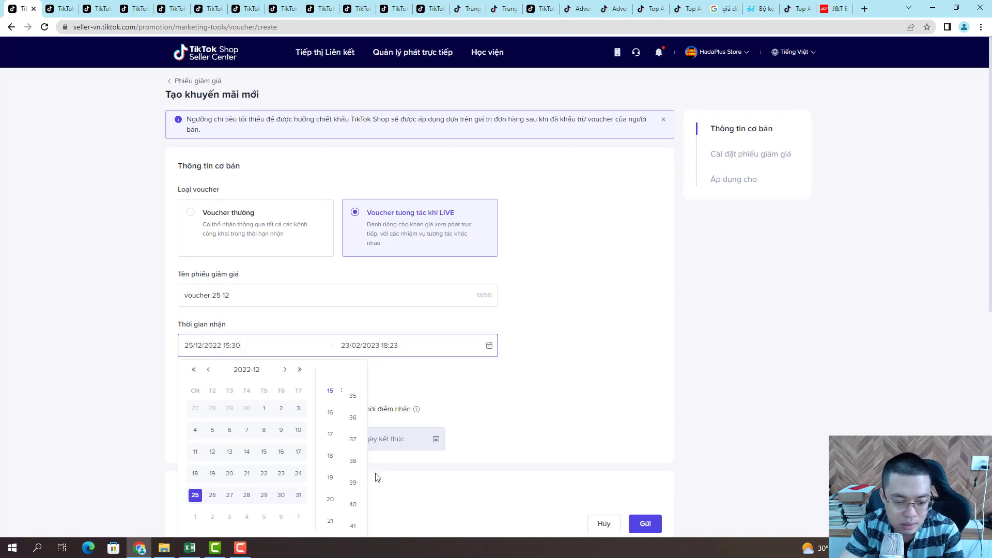
scroll(356, 428, "up", 2)
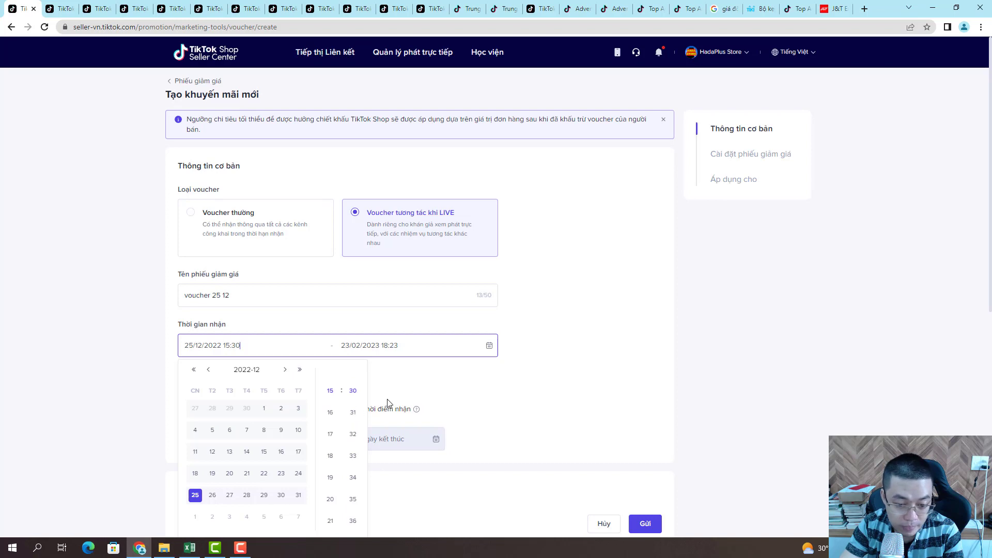
scroll(571, 441, "down", 1)
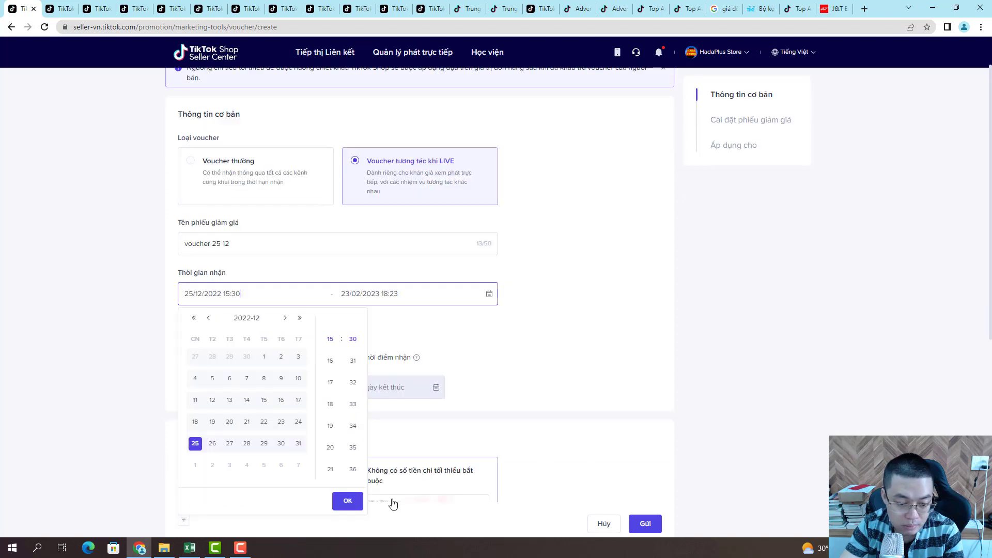
left_click(348, 500)
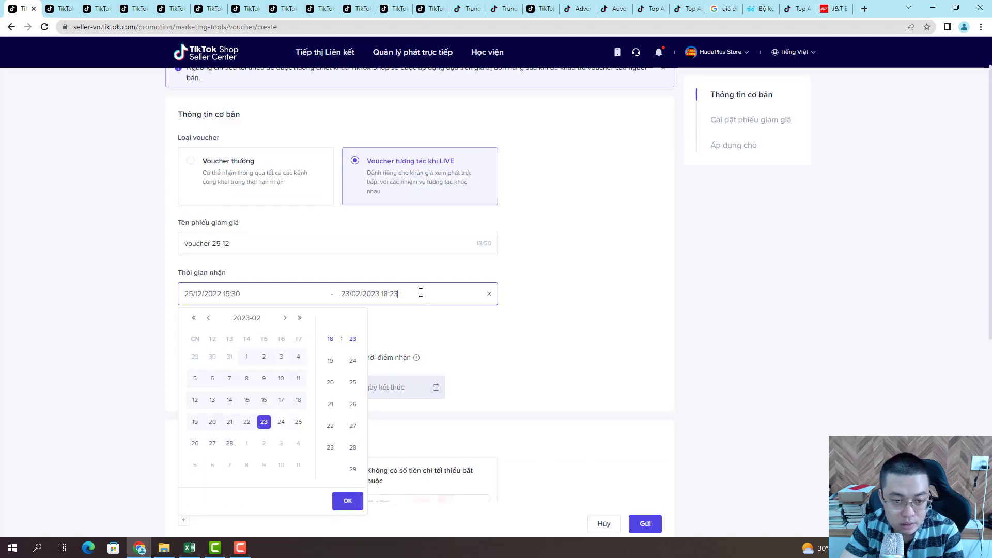
- Set the end of the voucher's claim period to 25/12/2022 17:00
left_click(210, 319)
left_click(209, 318)
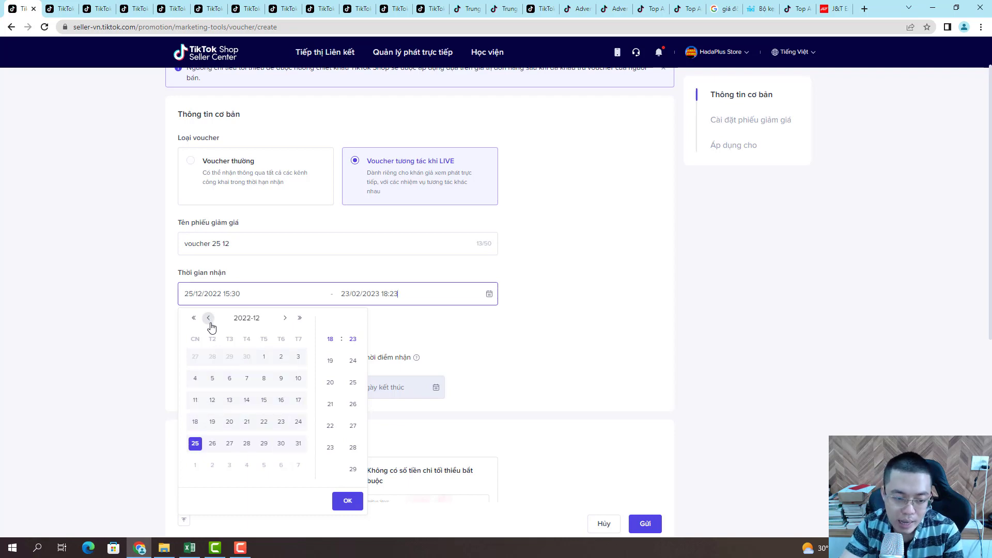
left_click(194, 443)
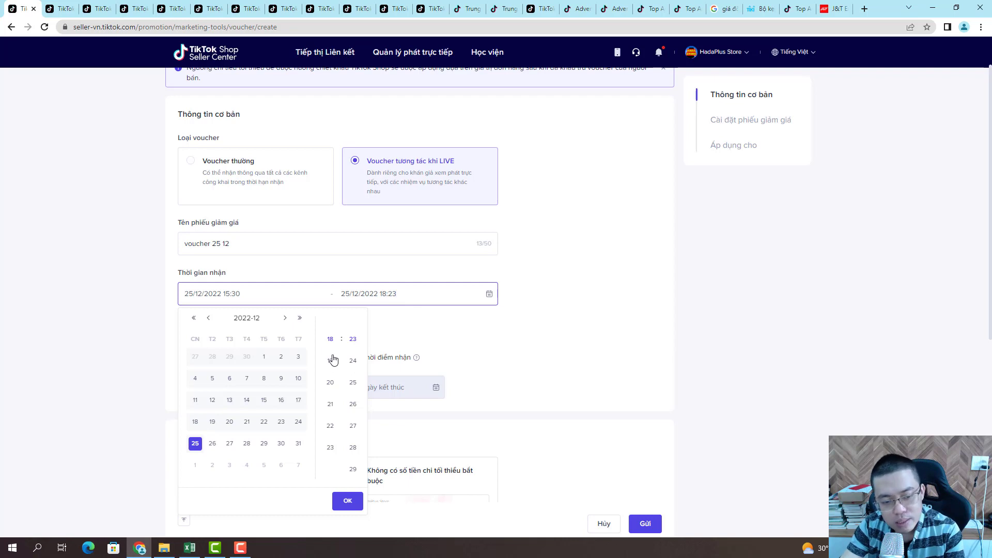
scroll(333, 382, "up", 2)
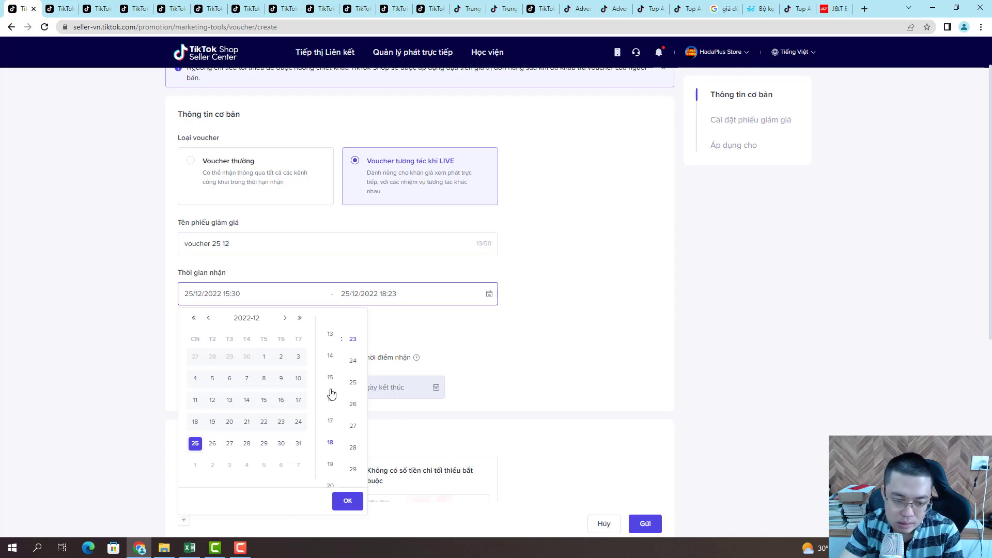
left_click(330, 424)
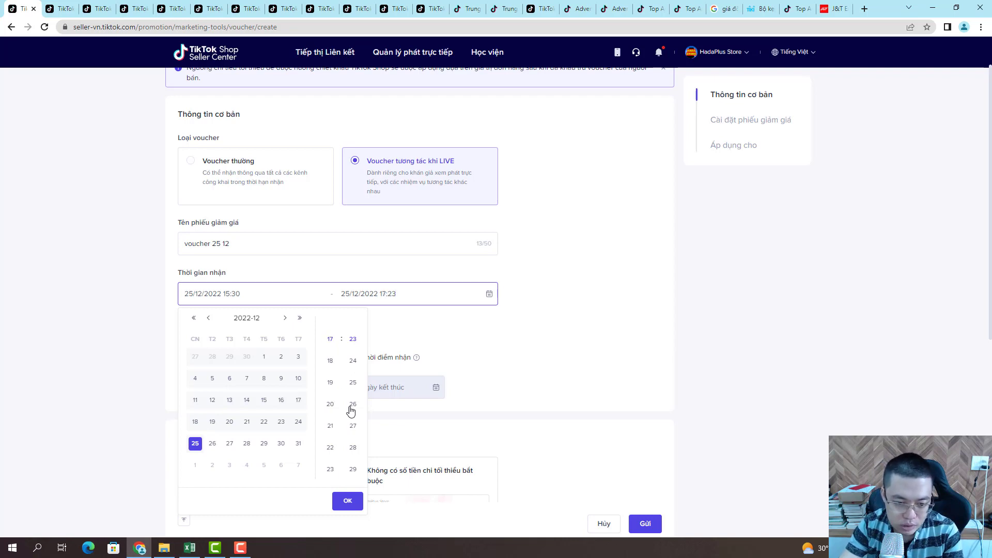
scroll(355, 412, "down", 2)
scroll(355, 412, "up", 10)
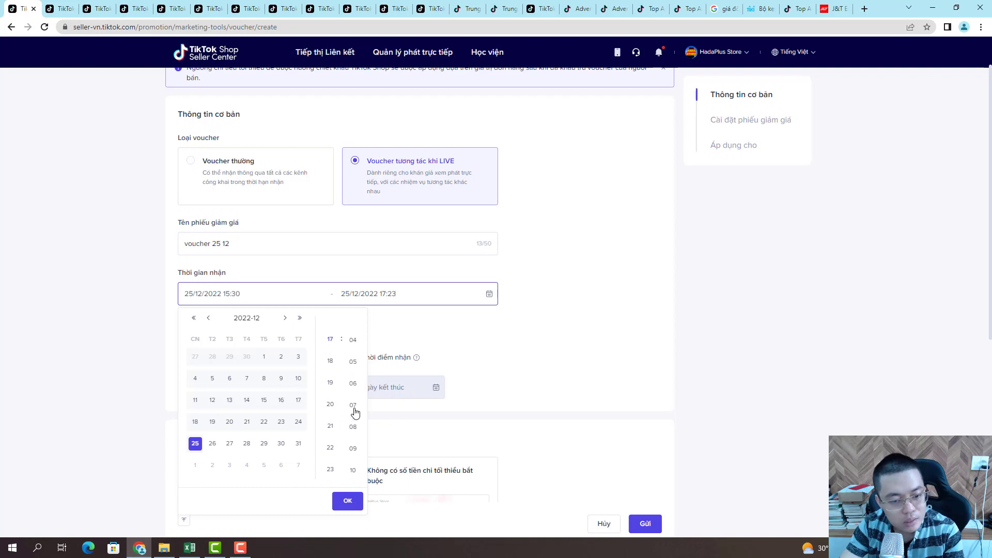
left_click(354, 340)
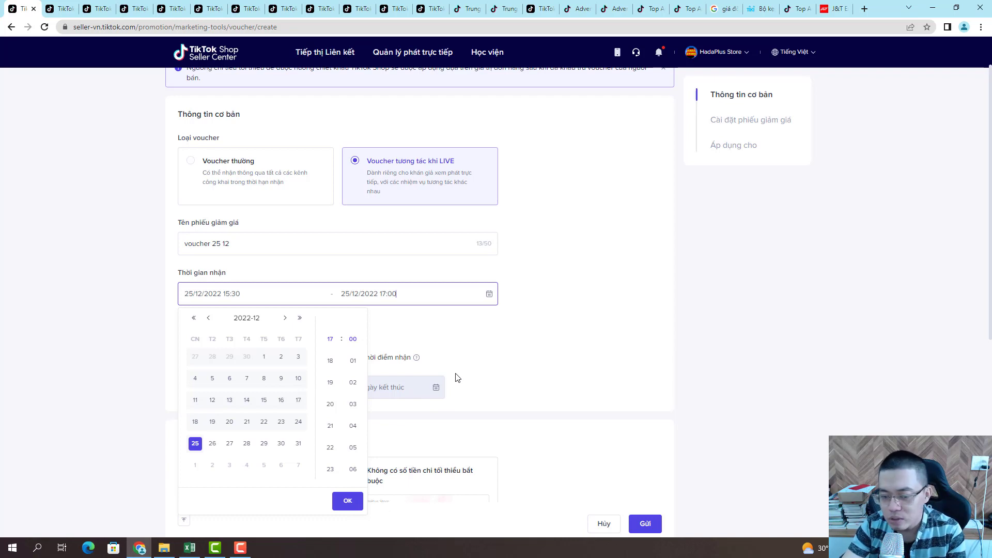
left_click(347, 502)
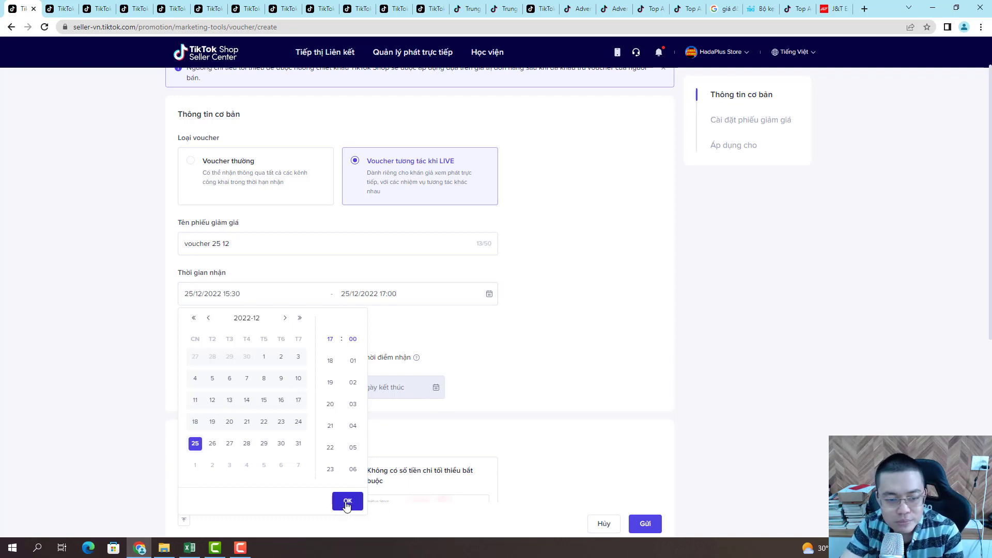
- Make the voucher valid for 1 day after the time it is claimed
left_click_drag(284, 338, 172, 341)
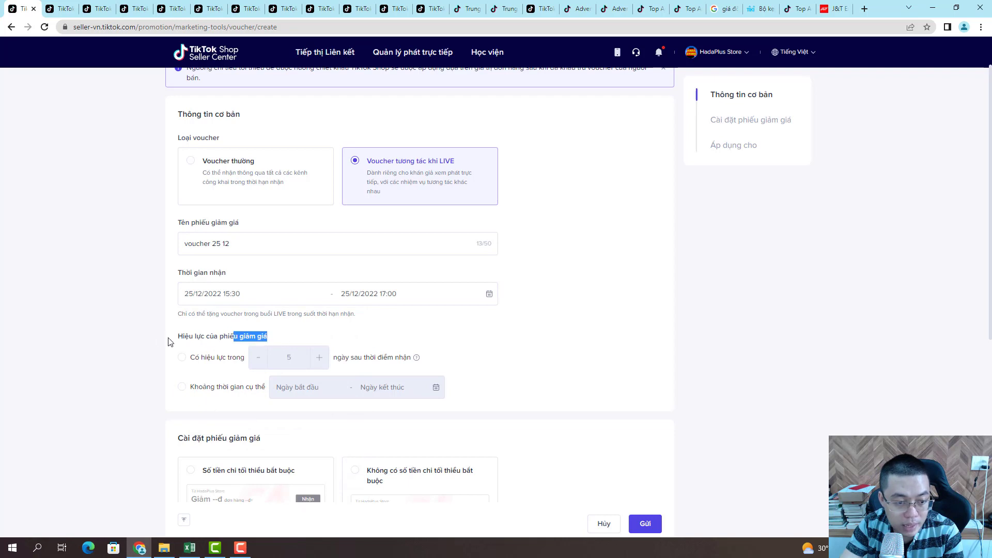
left_click(195, 369)
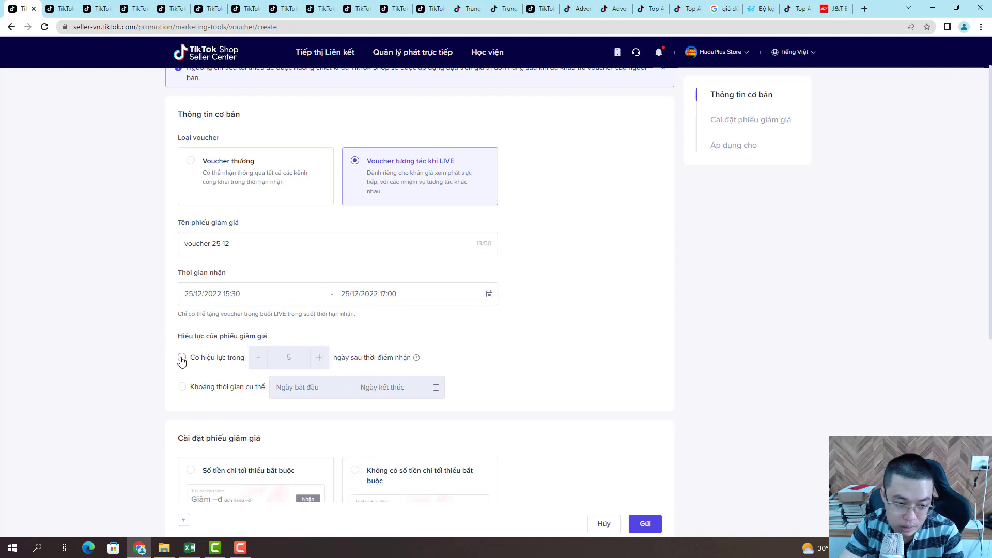
left_click(182, 357)
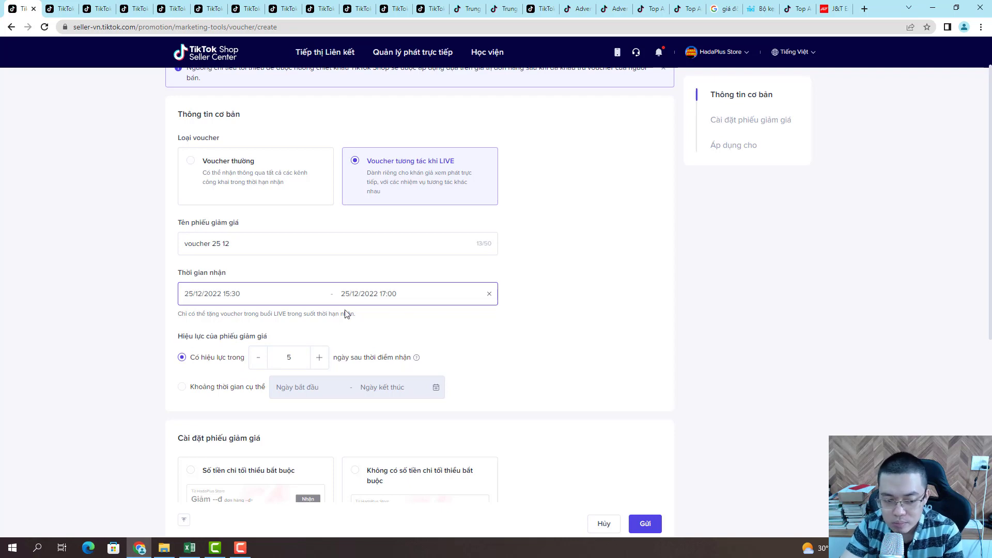
left_click(258, 363)
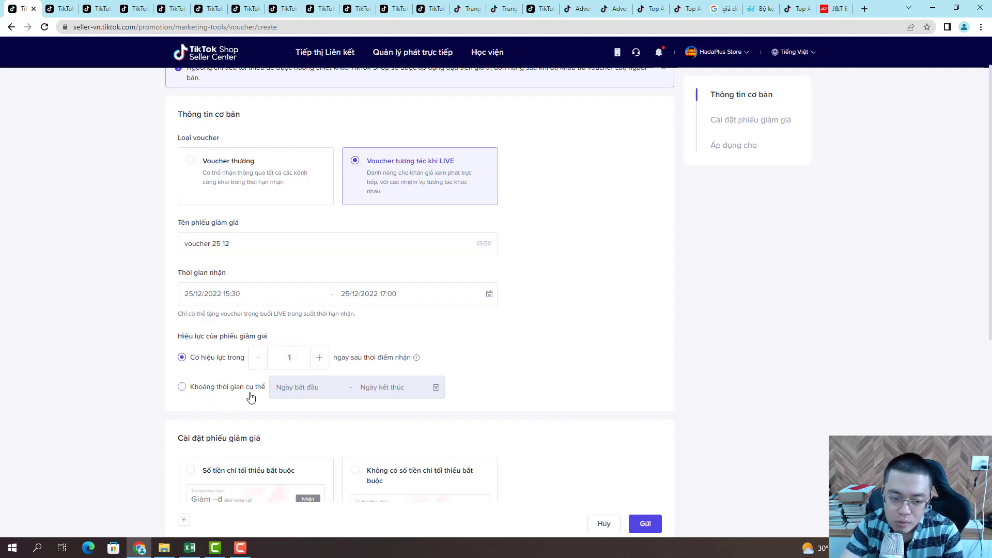
- Choose the voucher setting without a minimum spend and set the discount amount to 20.000đ
scroll(408, 371, "down", 1)
scroll(511, 351, "down", 1)
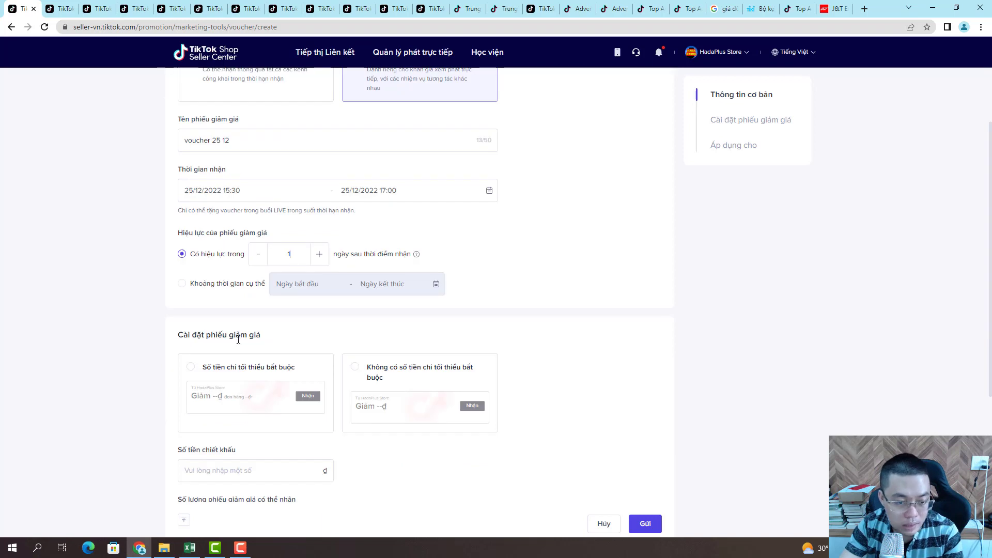
left_click(432, 392)
scroll(434, 392, "down", 2)
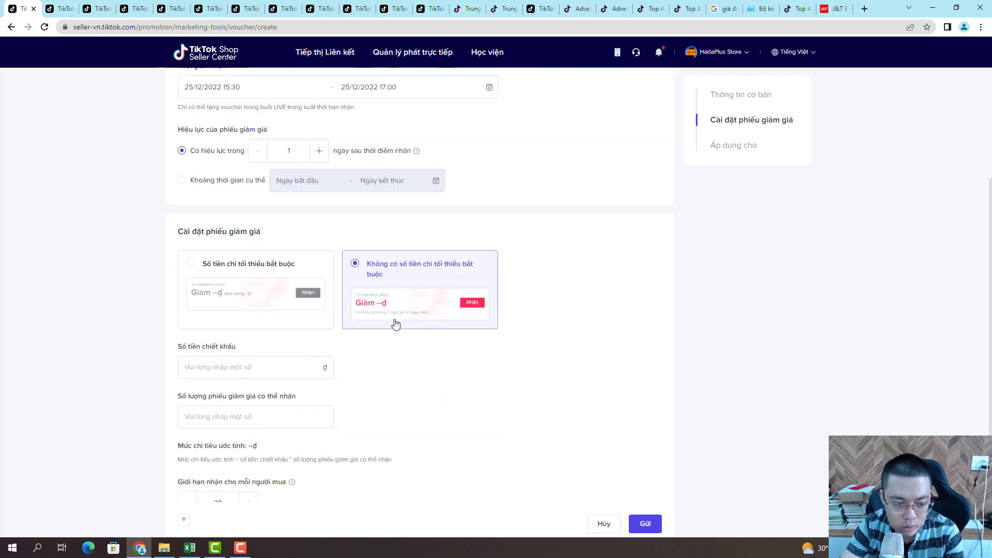
left_click(242, 372)
type("20.000")
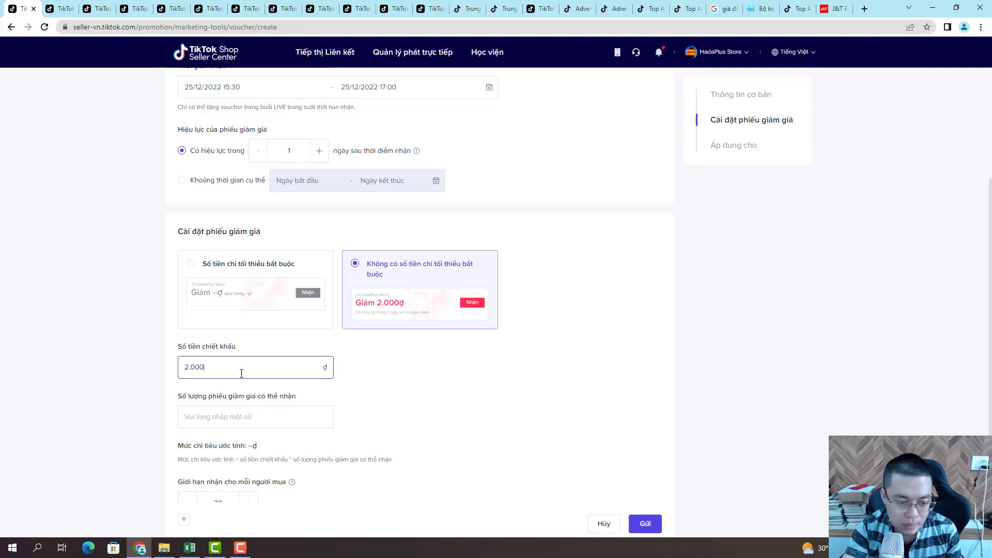
- Set the number of vouchers that can be claimed to 100
left_click(243, 414)
type("1")
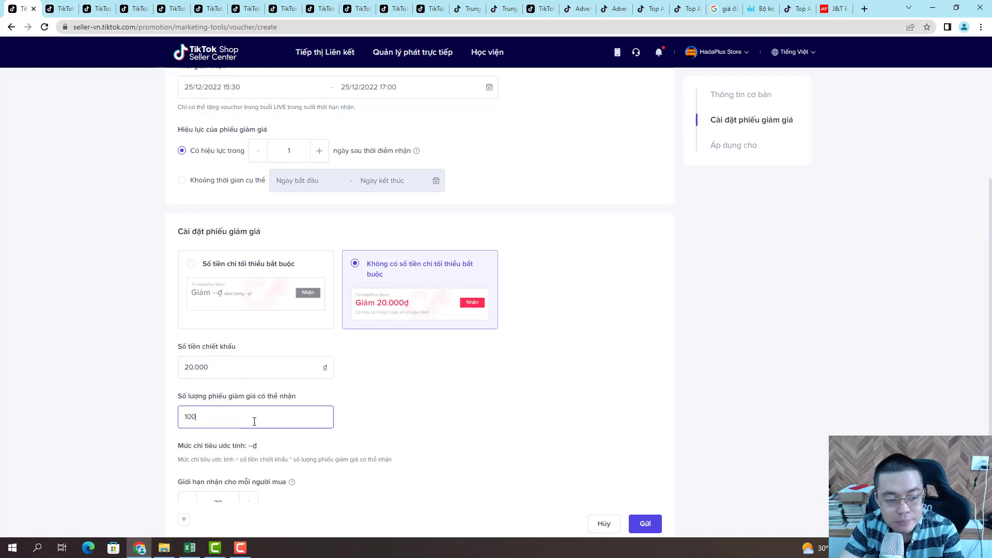
type("00")
left_click(432, 430)
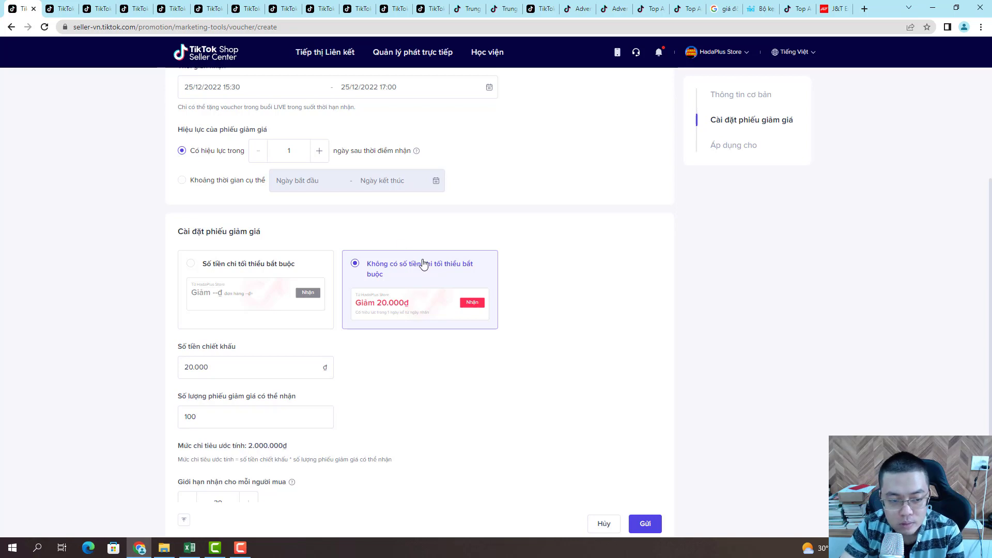
- Switch the voucher to a required minimum spend and set that minimum to 150.000đ
left_click(265, 288)
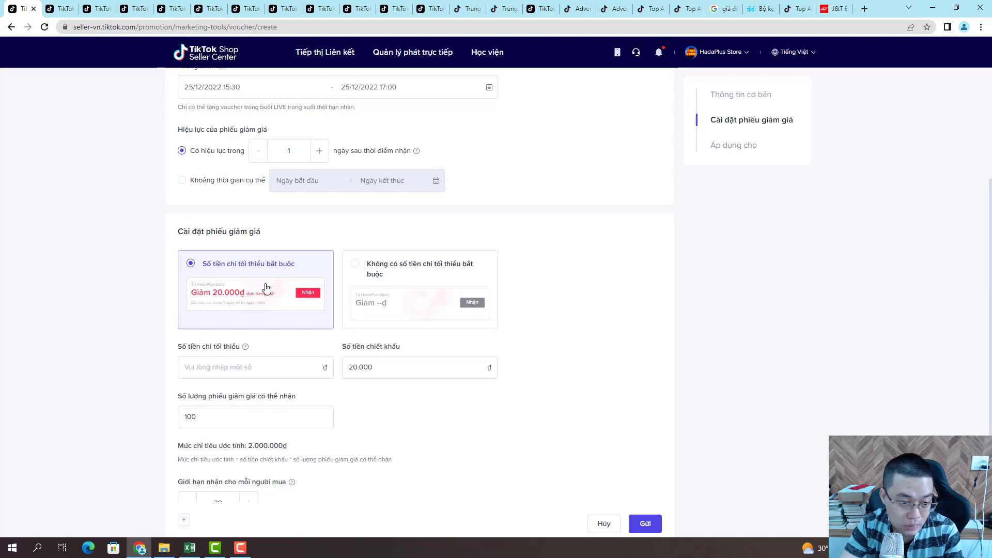
left_click(258, 373)
type("1")
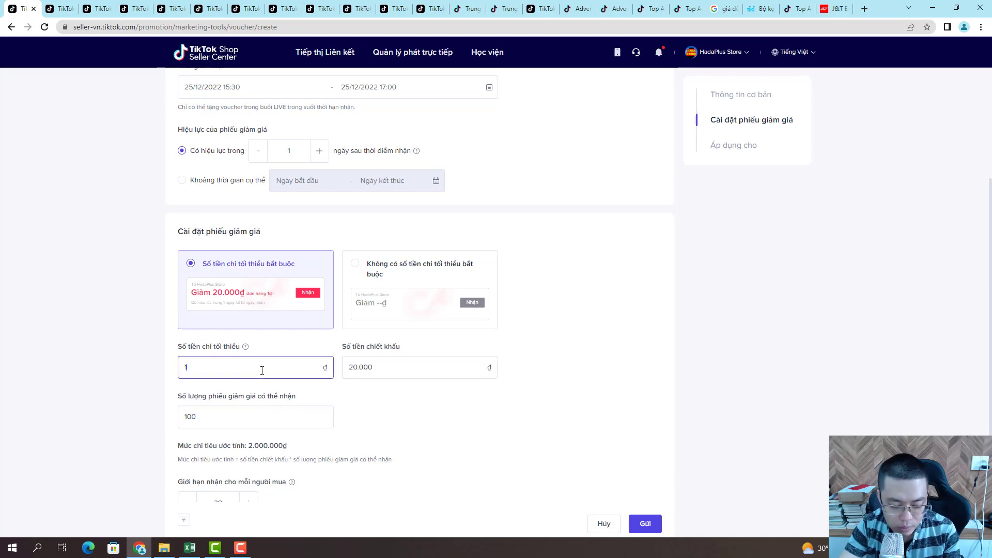
type("50.000")
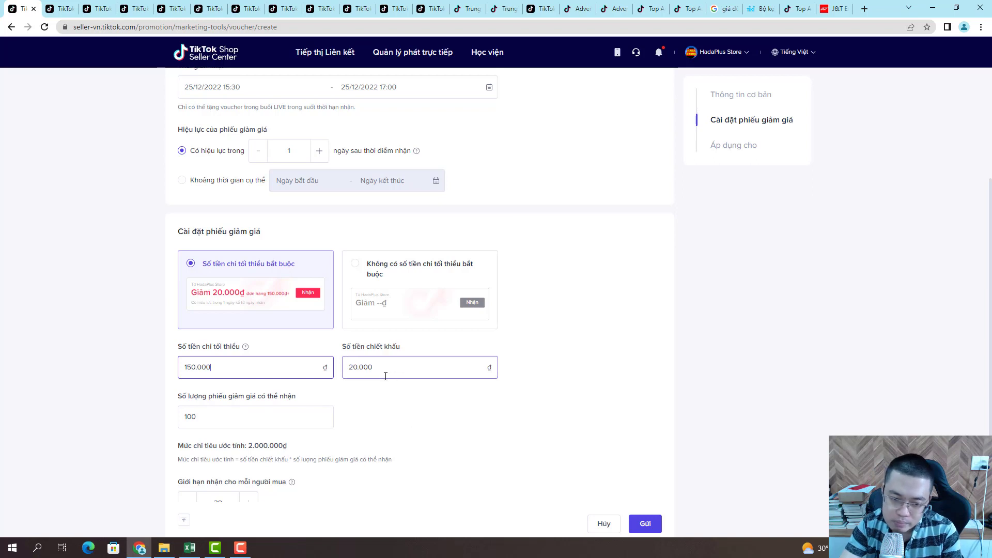
left_click(447, 415)
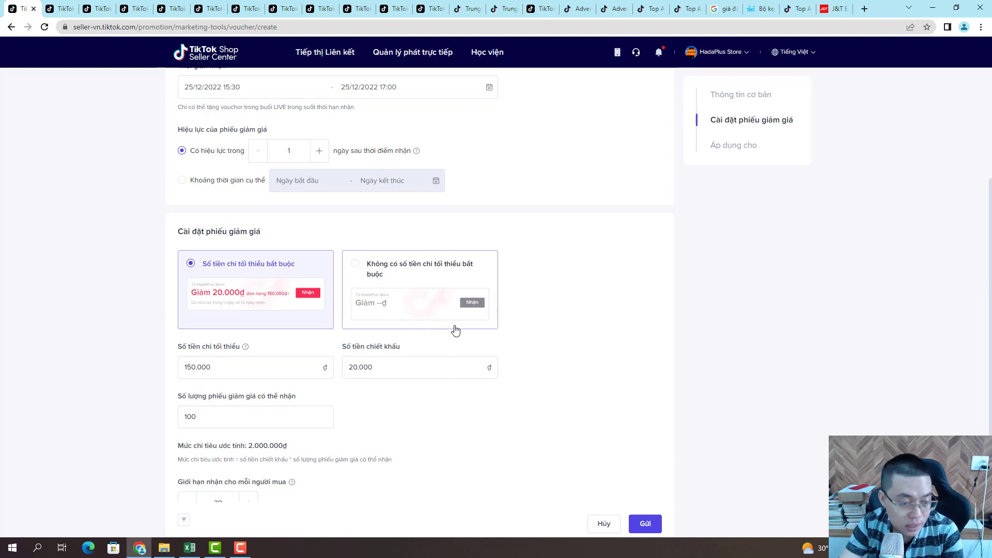
- Set the claim limit per buyer to 5
scroll(425, 354, "down", 3)
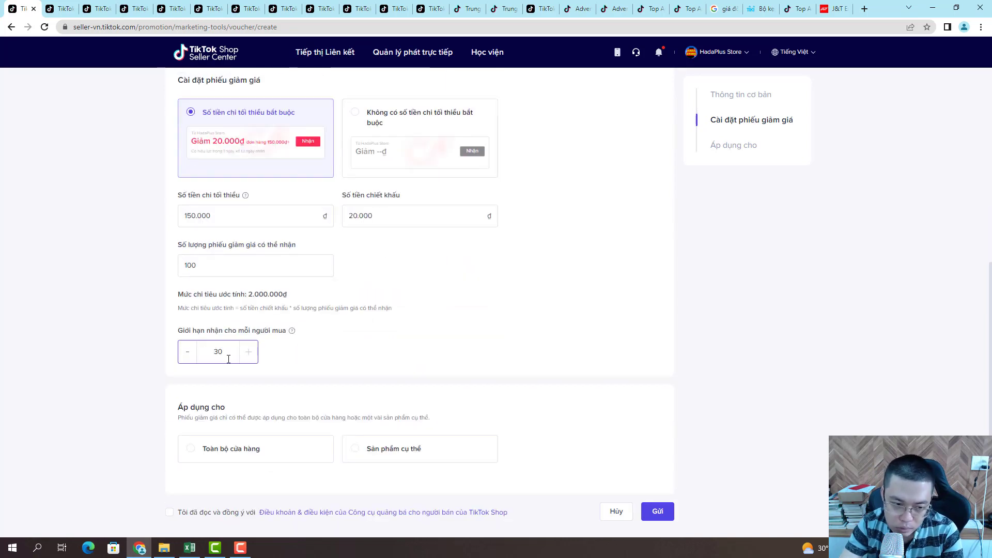
left_click(211, 390)
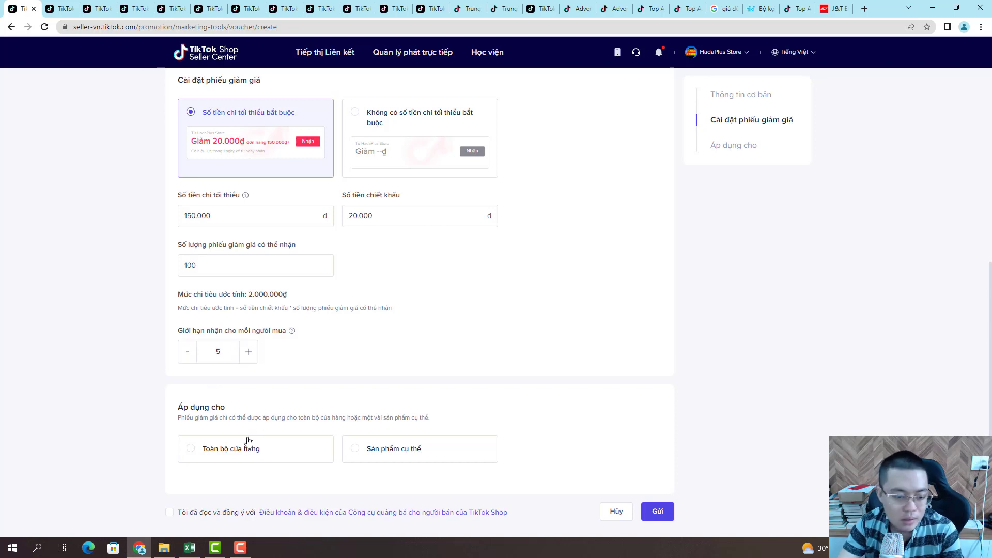
- Apply the voucher to the whole shop (Toàn bộ cửa hàng)
left_click(192, 457)
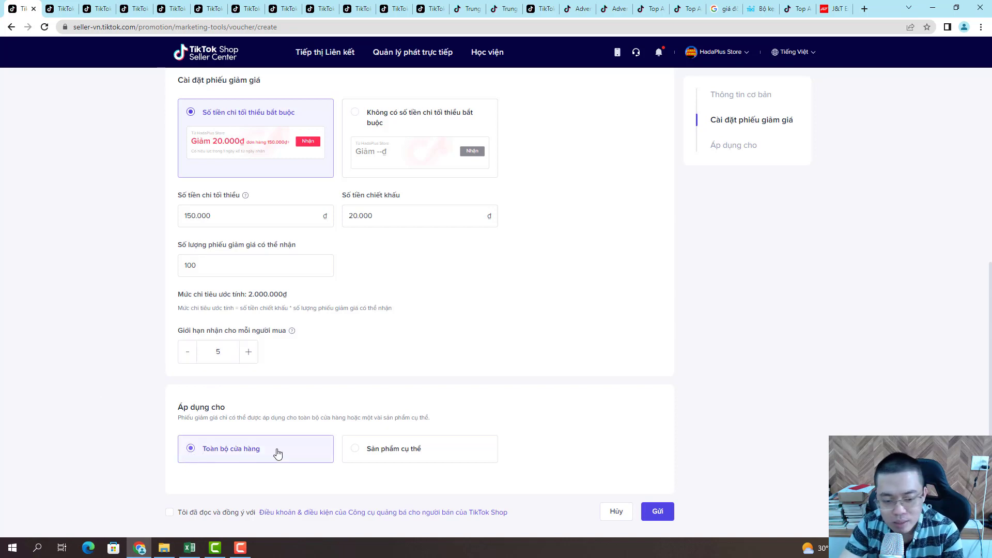
left_click(354, 454)
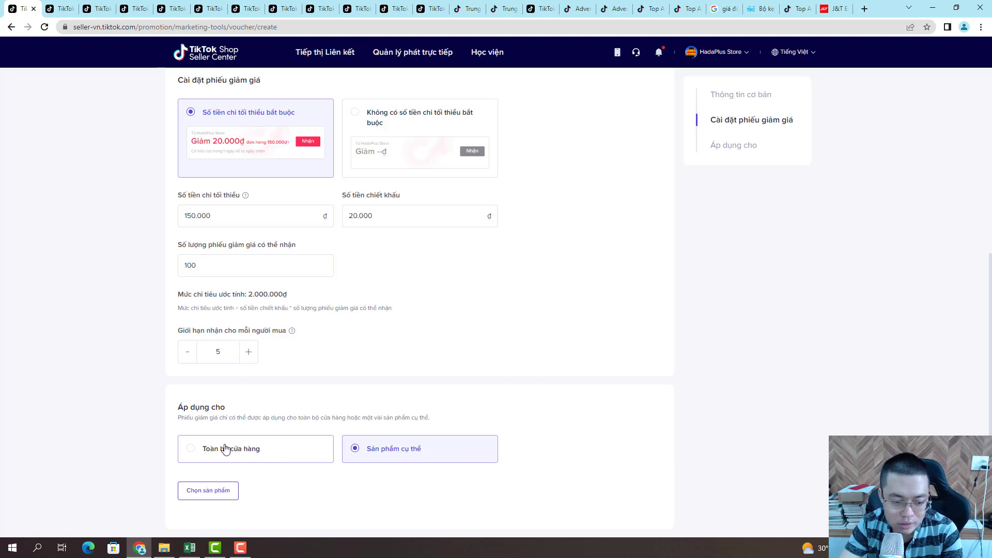
left_click(192, 454)
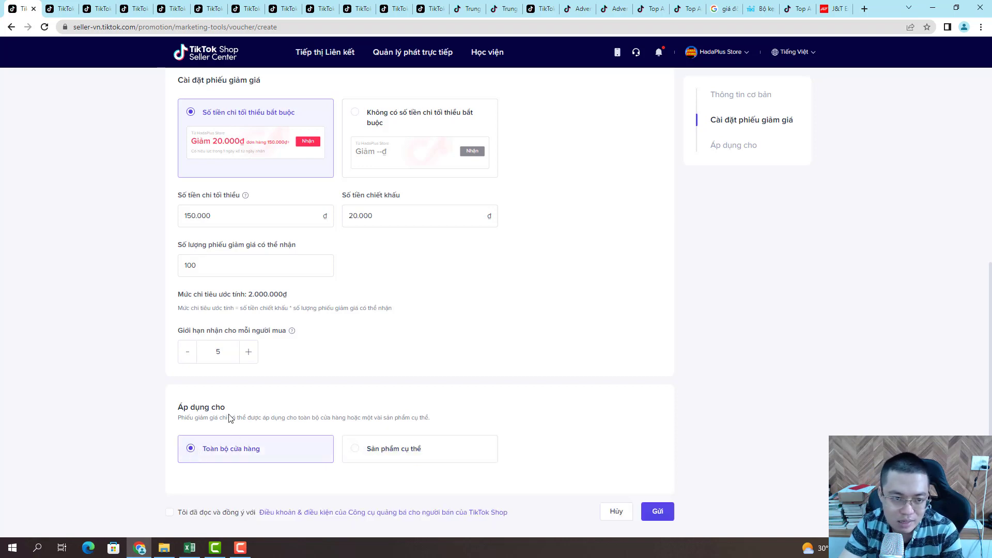
- Accept the promotion tool terms, submit the voucher and return to the voucher list
left_click(169, 512)
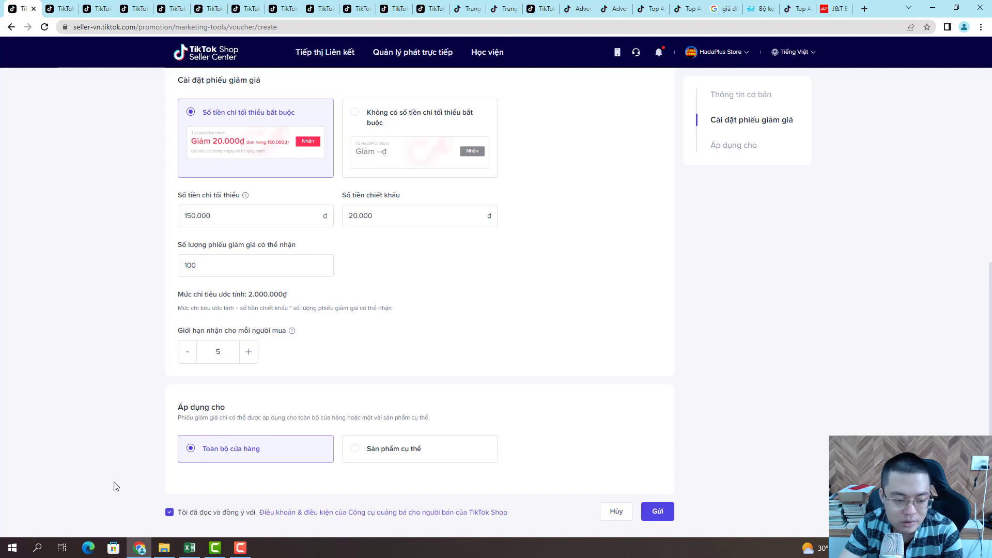
left_click(665, 513)
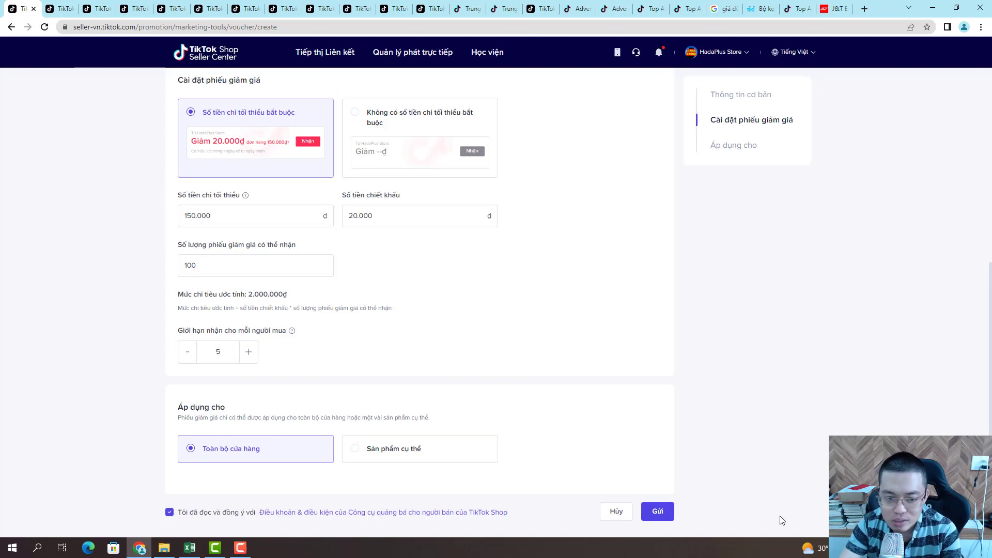
left_click(661, 516)
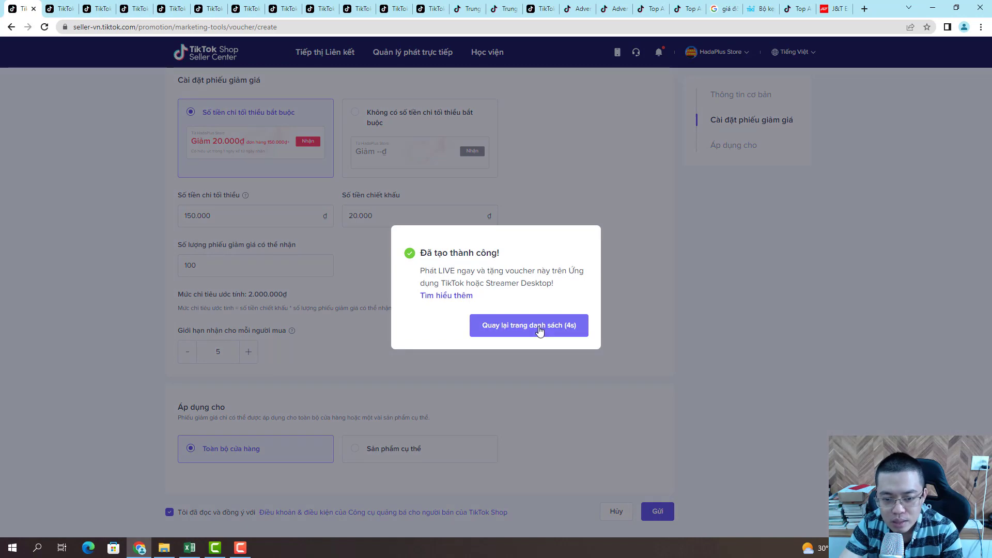
left_click(539, 330)
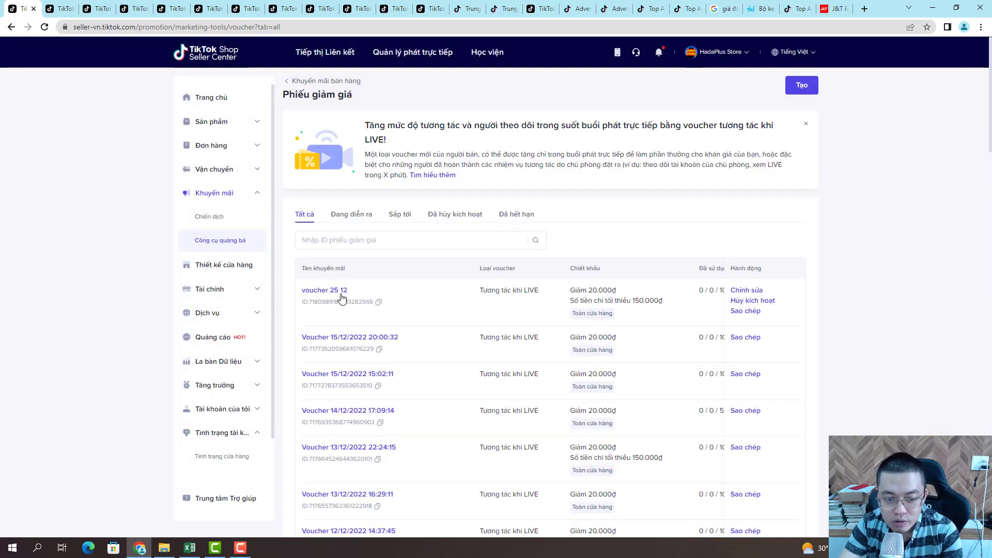
- Look for the new voucher 25 12 among all, ongoing and upcoming vouchers
left_click_drag(364, 293, 288, 292)
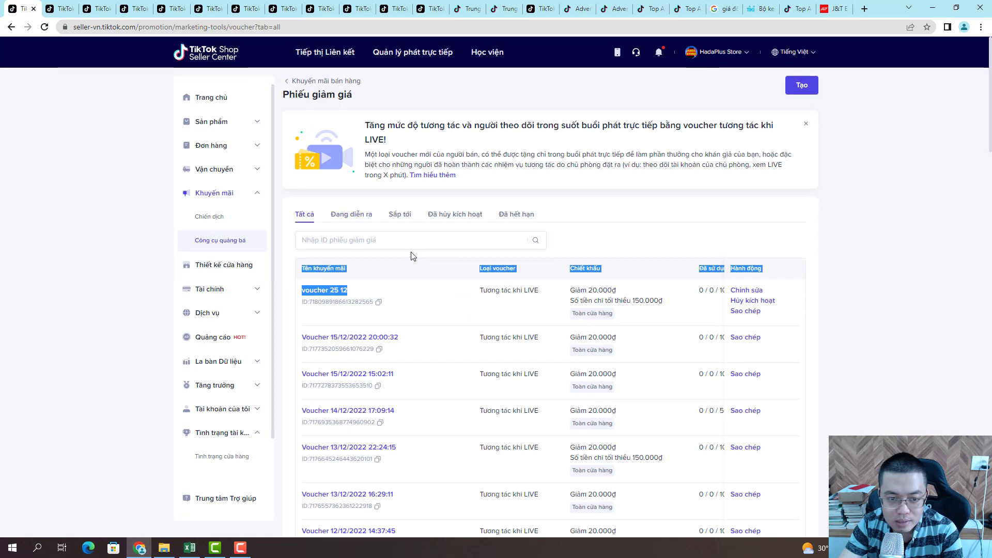
left_click(359, 215)
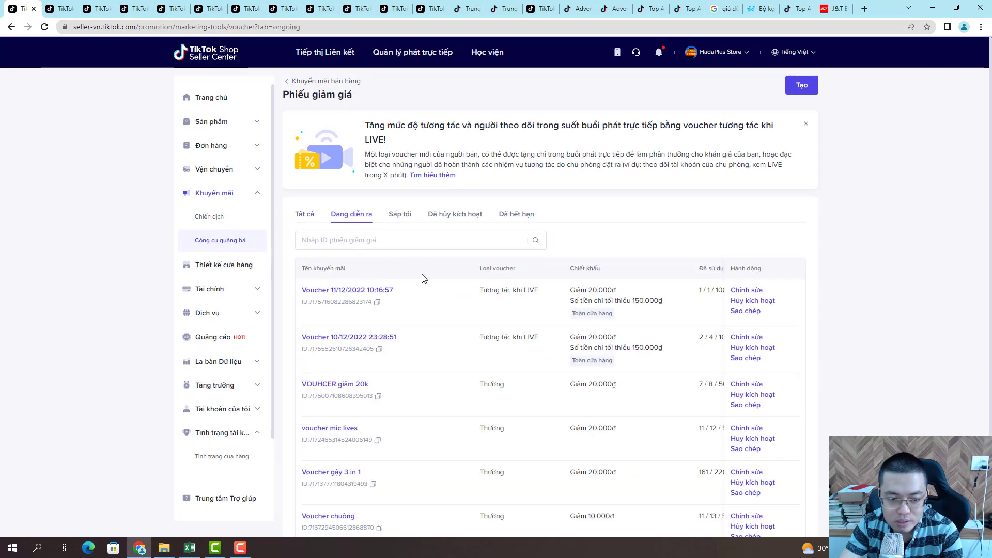
left_click(400, 216)
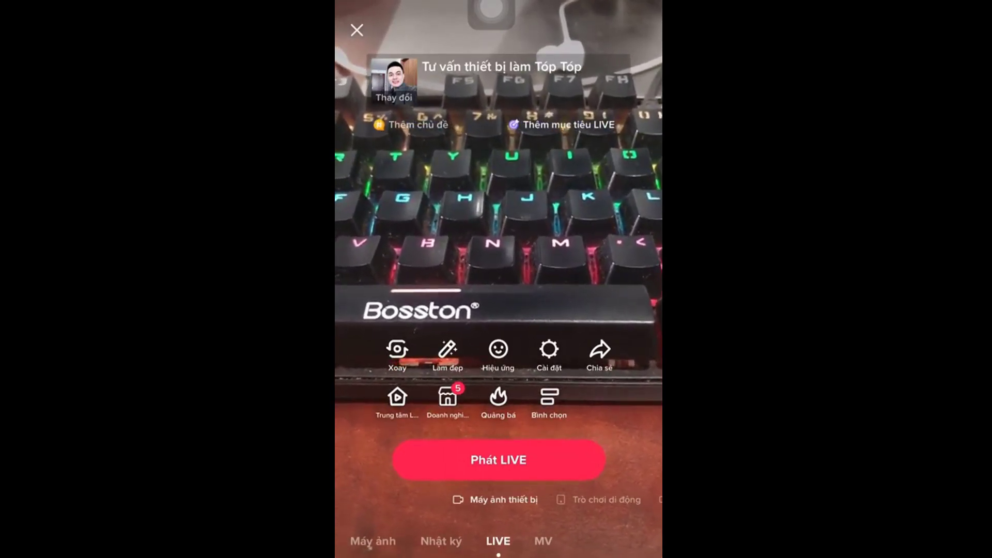
- On the phone's TikTok LIVE setup screen, open voucher management from the LIVE shop products
left_click_drag(454, 395, 458, 468)
left_click(447, 395)
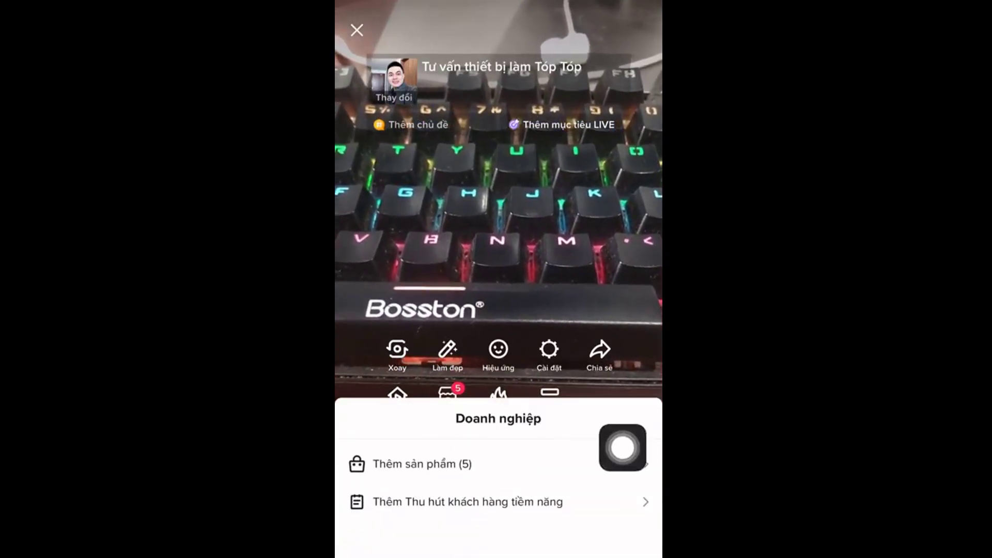
left_click(413, 463)
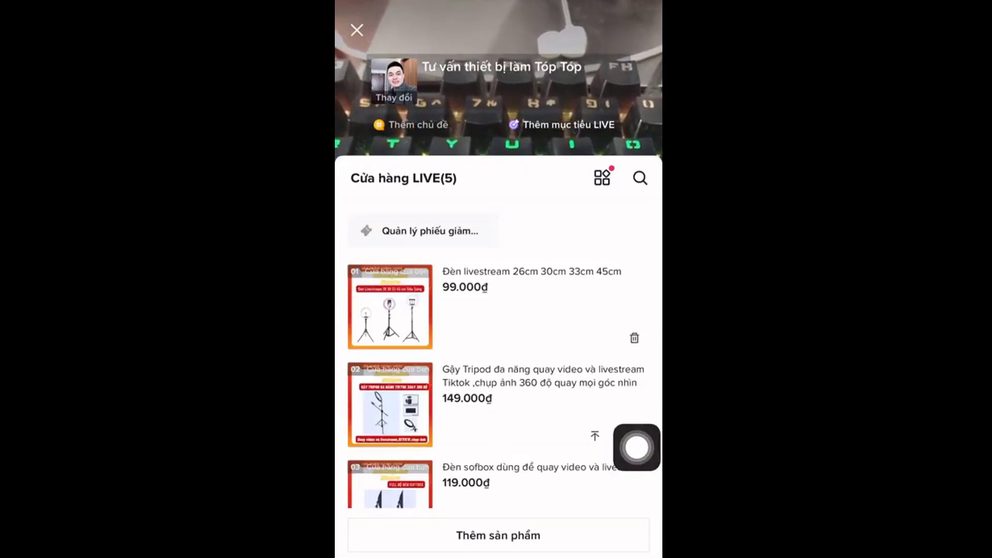
left_click_drag(636, 448, 422, 235)
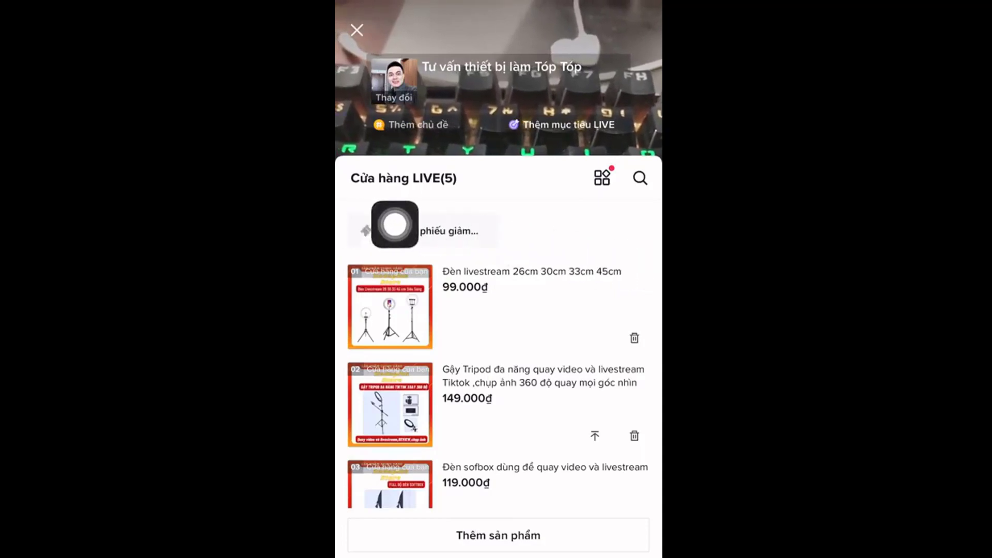
left_click(422, 231)
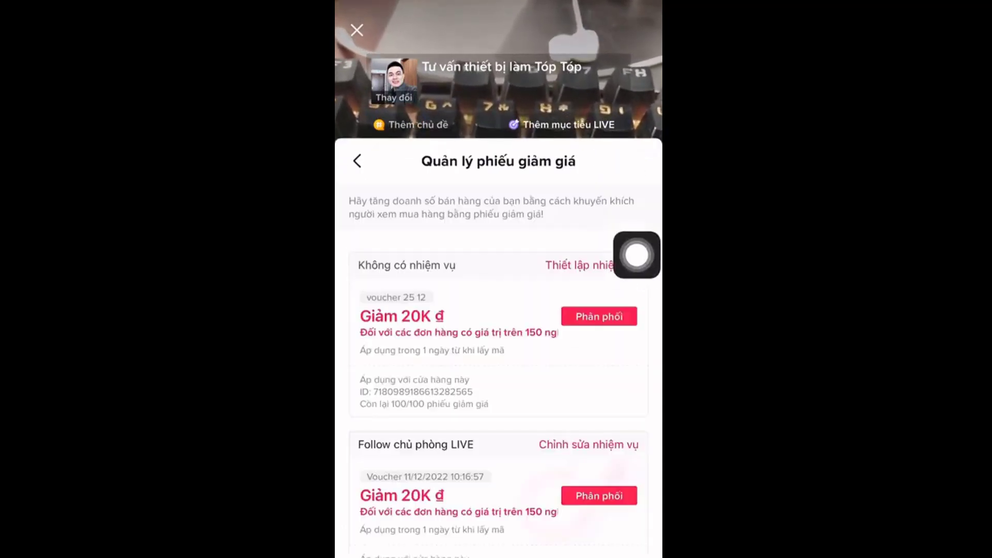
- Set up a task for voucher 25 12, choosing Xem LIVE with a watch time of 5 phút
left_click_drag(637, 255, 637, 387)
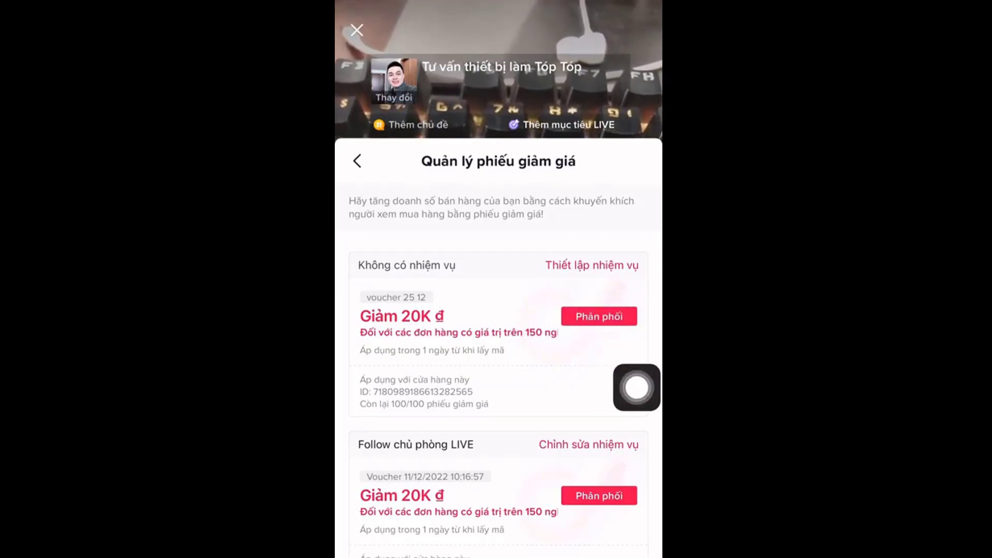
mouse_move(636, 388)
left_mouse_down()
mouse_move(611, 364)
mouse_move(593, 268)
mouse_move(637, 386)
left_mouse_up()
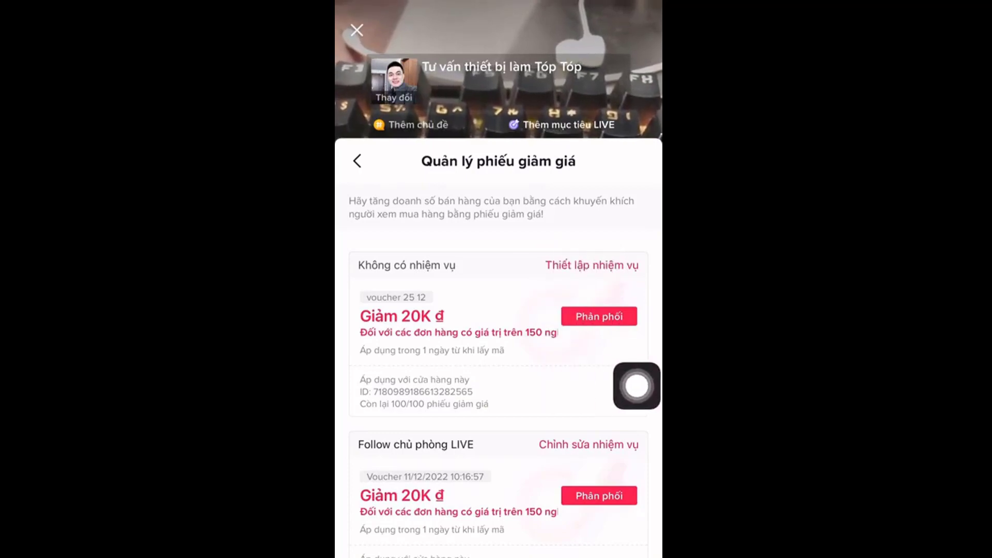
left_click(592, 265)
scroll(498, 336, "down", 3)
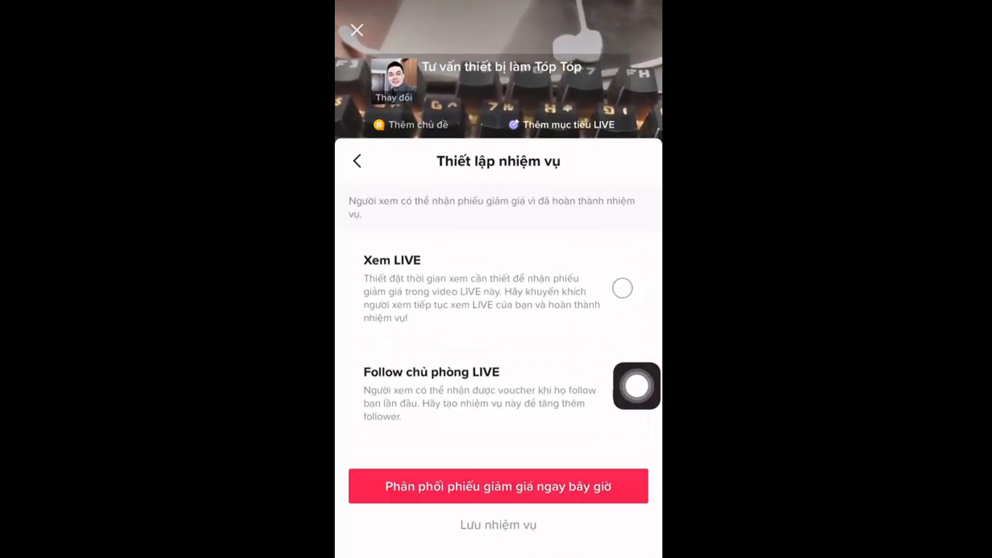
left_click(623, 292)
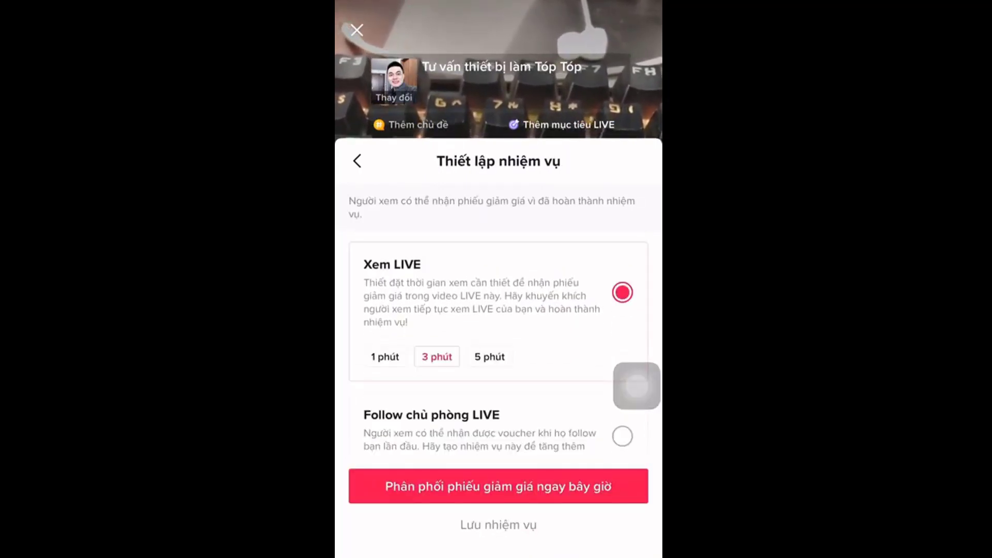
left_click_drag(637, 386, 496, 397)
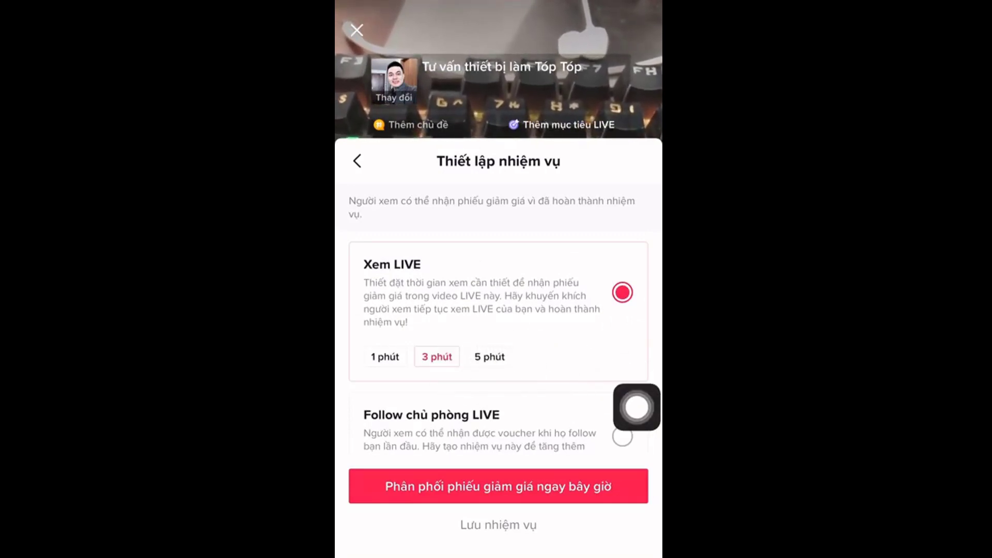
left_click(489, 356)
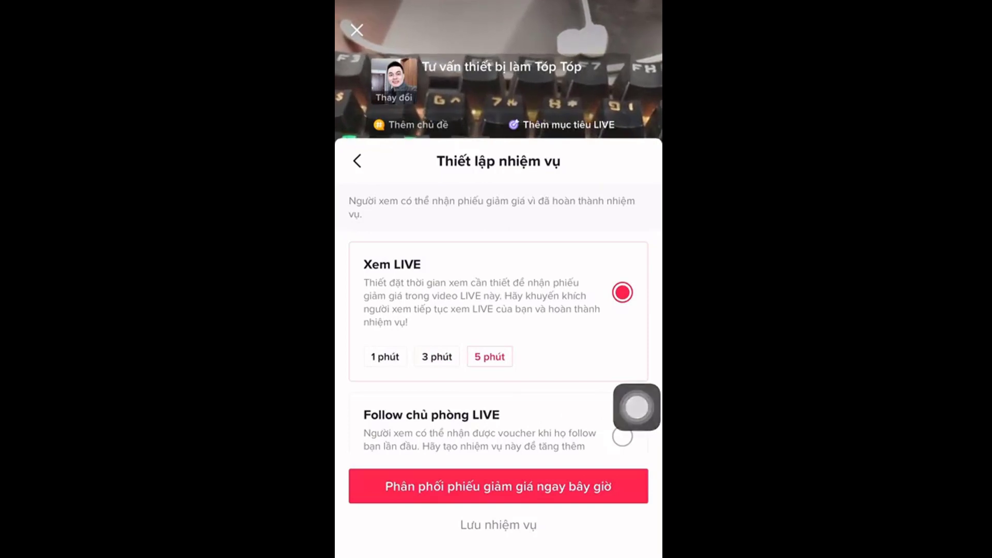
scroll(499, 341, "down", 2)
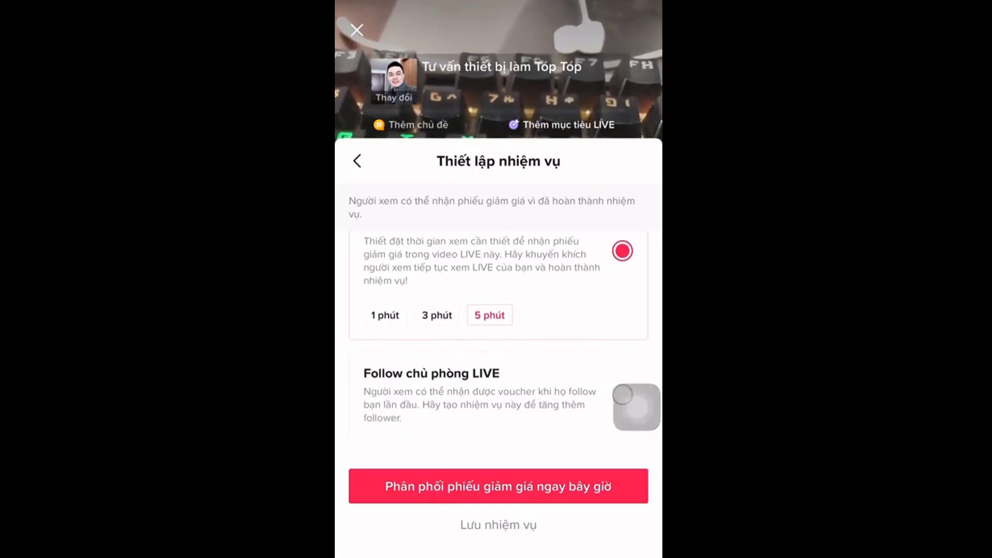
- Switch the voucher's task to Follow chủ phòng LIVE, save the task and return to the LIVE setup screen
left_click_drag(636, 408, 636, 337)
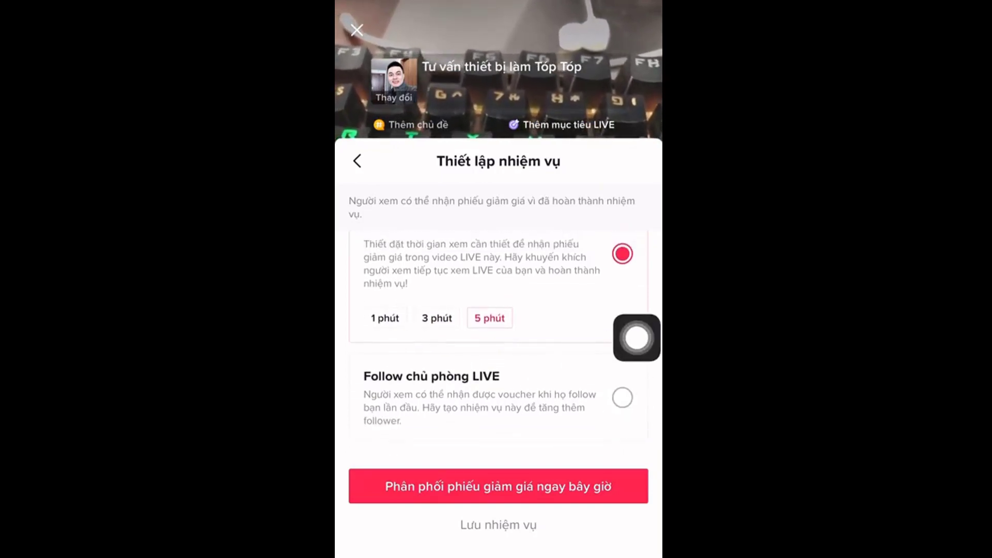
left_click(622, 397)
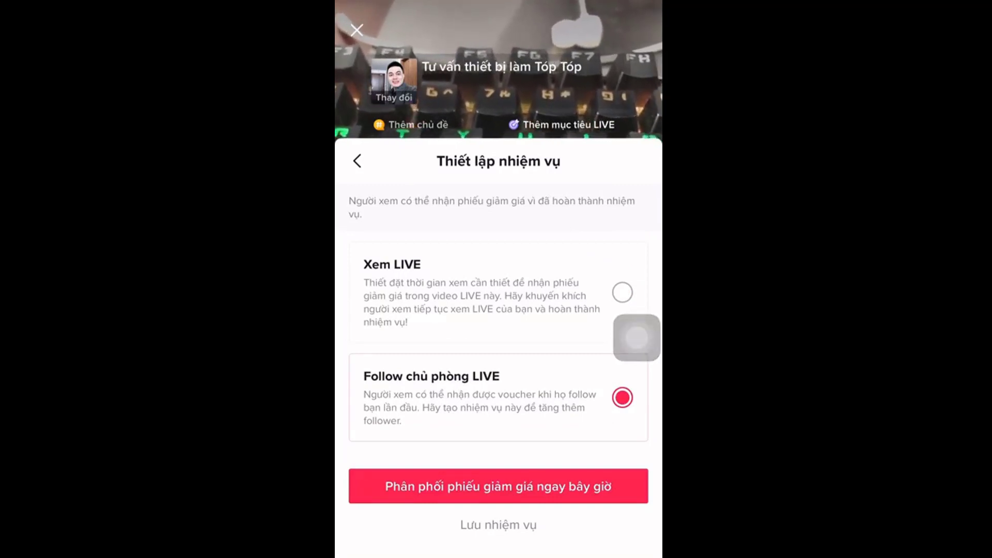
left_click(499, 525)
left_click(498, 104)
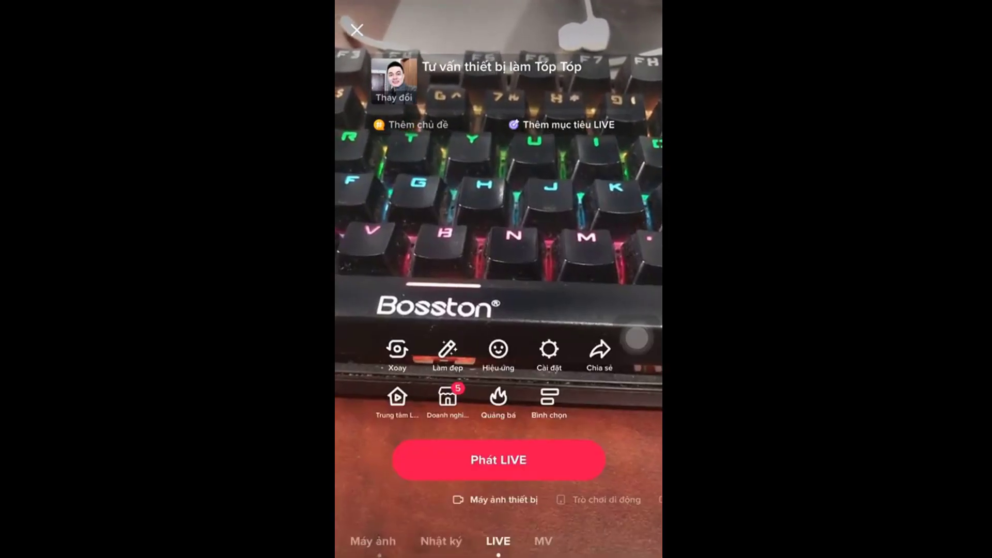
- Reopen voucher management from the LIVE shop to check the vouchers
left_click_drag(636, 338, 527, 467)
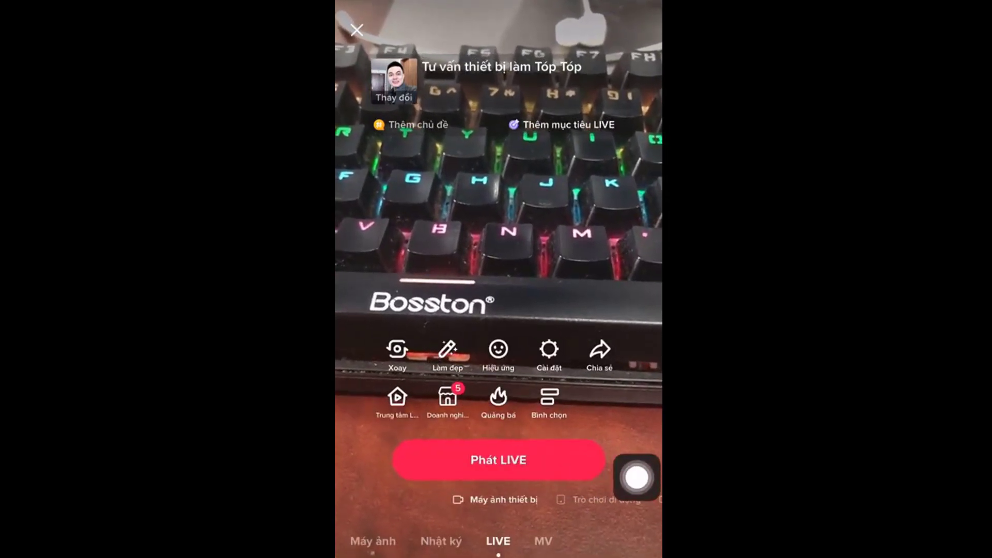
left_click(447, 397)
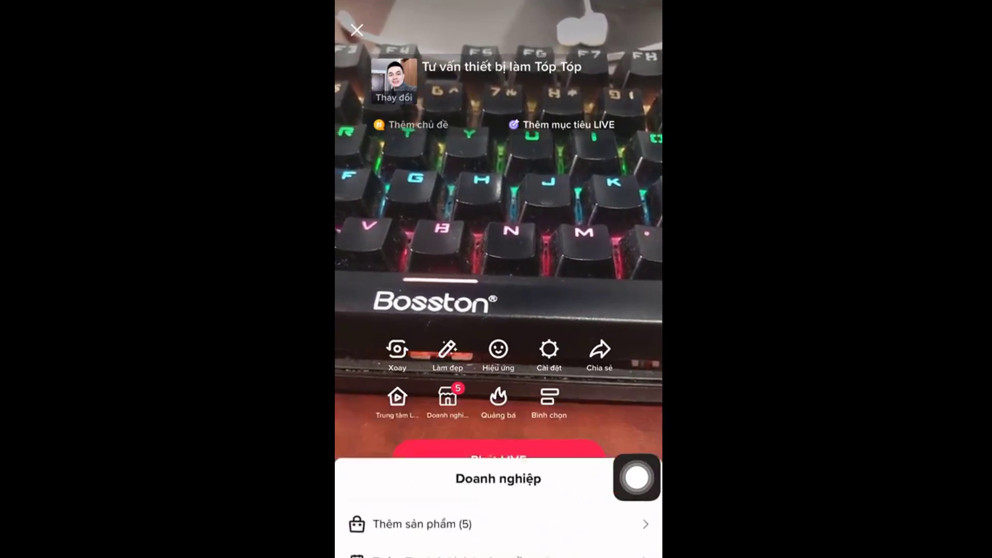
left_click(422, 524)
left_click(421, 227)
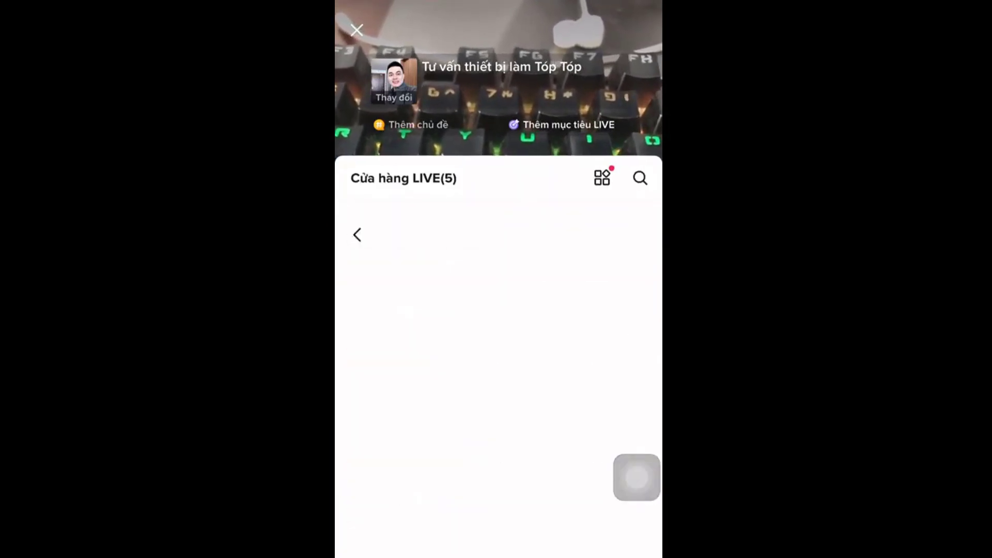
left_click_drag(637, 478, 637, 338)
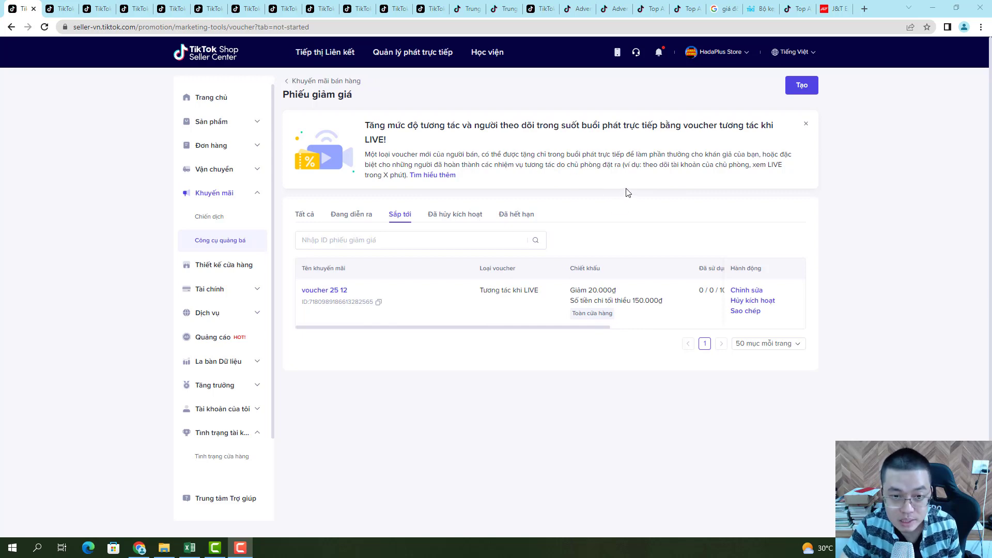
- Open livestream management from the Seller Center in the browser and change its language to Tiếng Việt
left_click(418, 55)
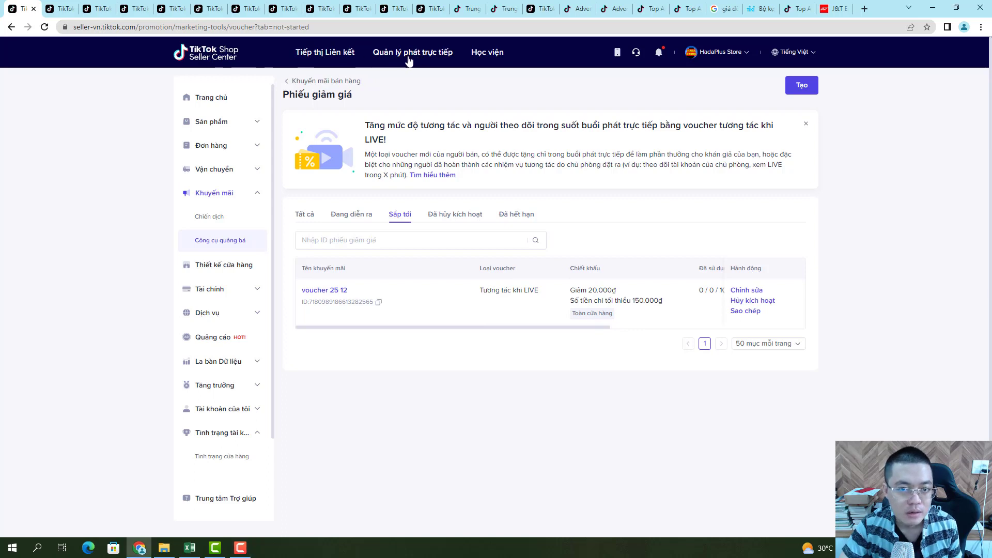
left_click(406, 56)
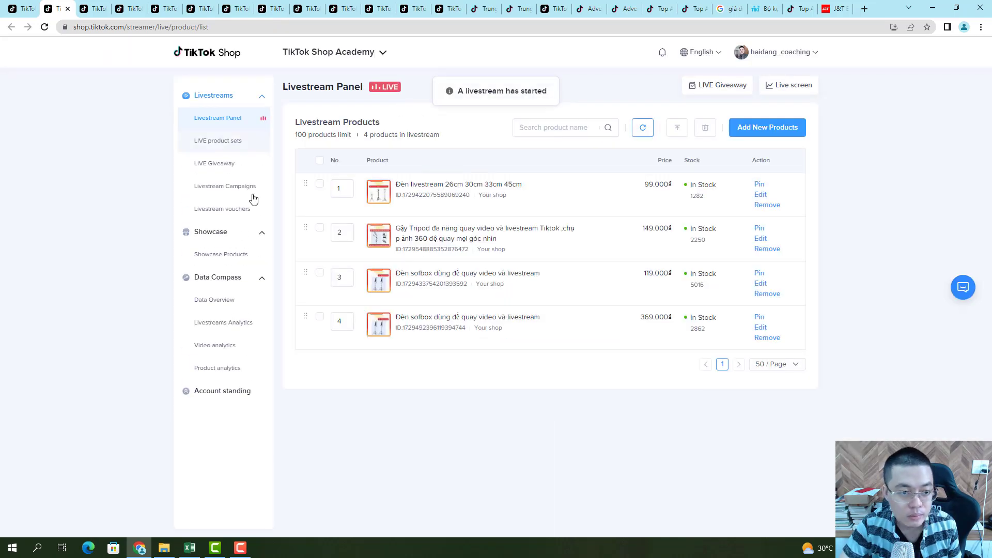
left_click(702, 56)
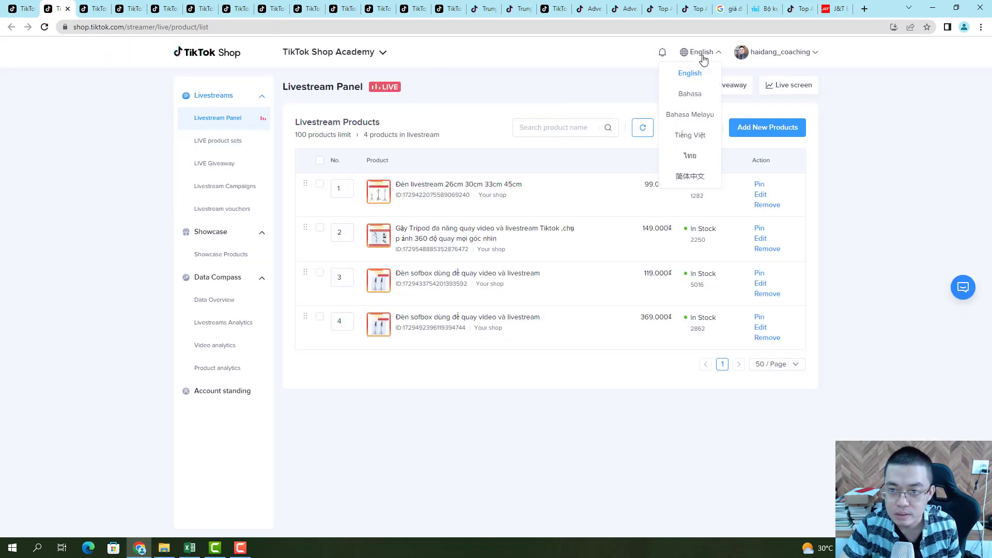
left_click(692, 134)
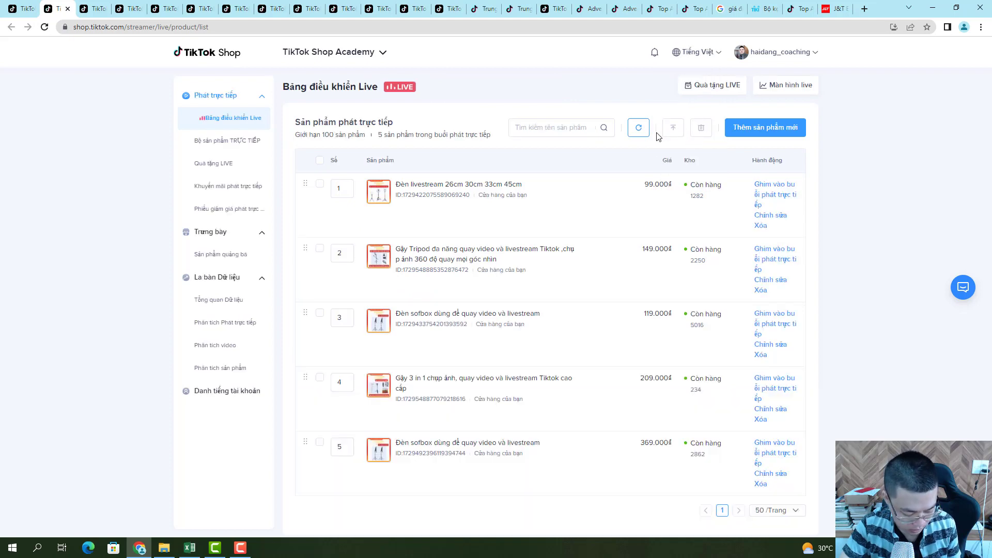
- In the livestream vouchers, set the task of voucher 25 12 to Xem LIVE for 5 phút and save it
left_click(220, 210)
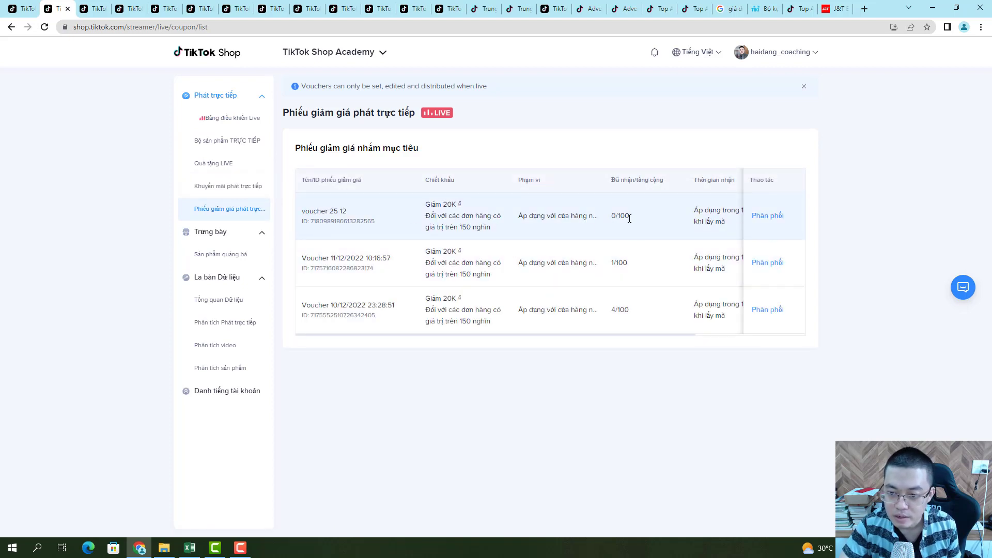
left_click_drag(653, 337, 789, 341)
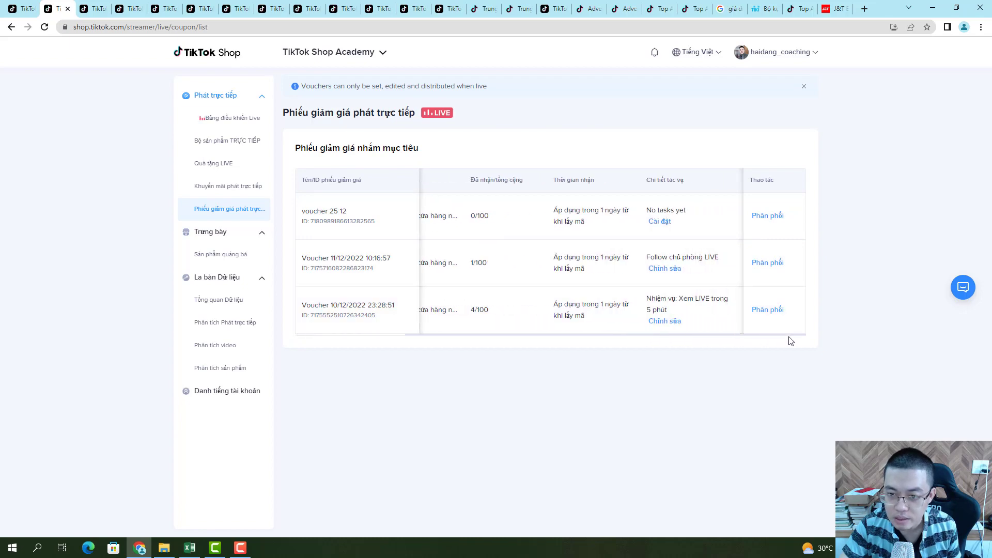
left_click(661, 223)
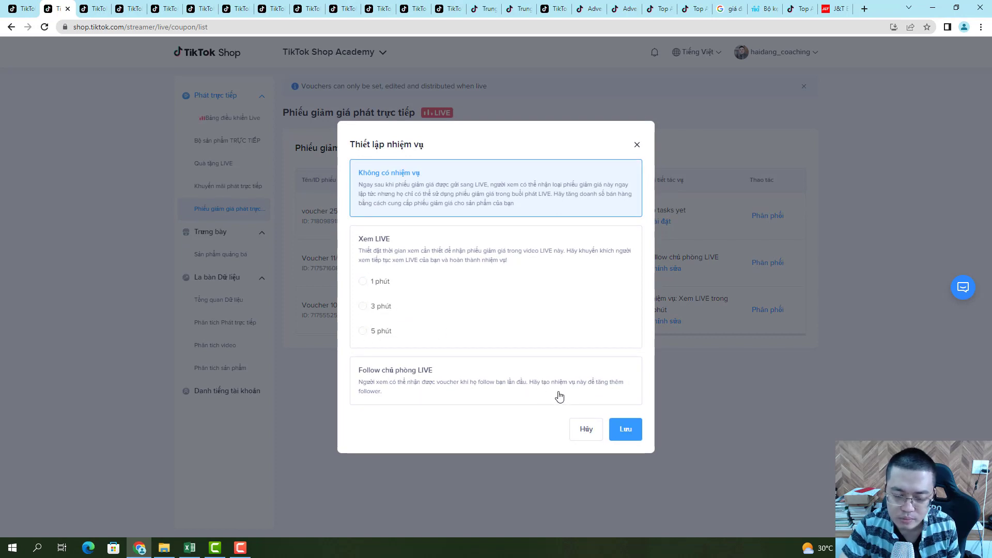
left_click(383, 337)
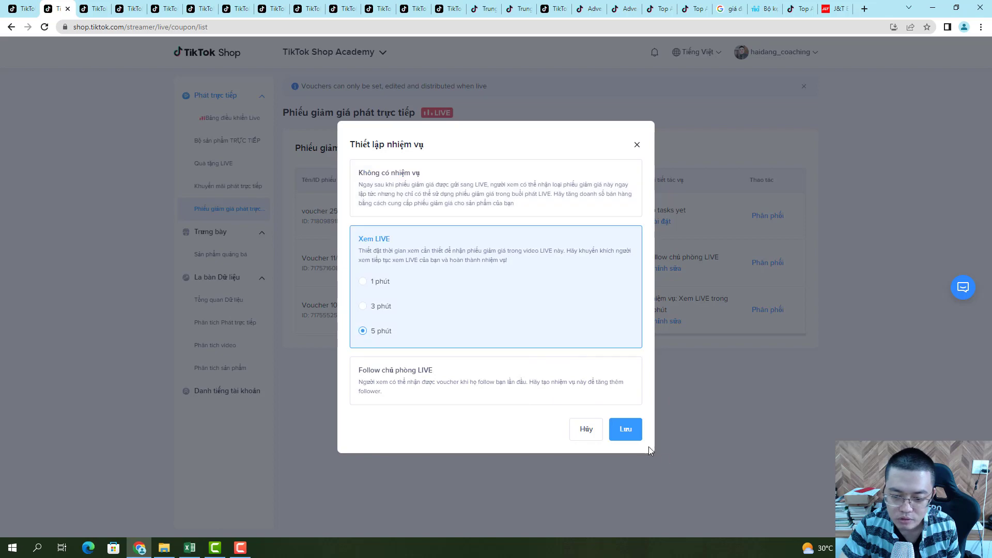
left_click(631, 434)
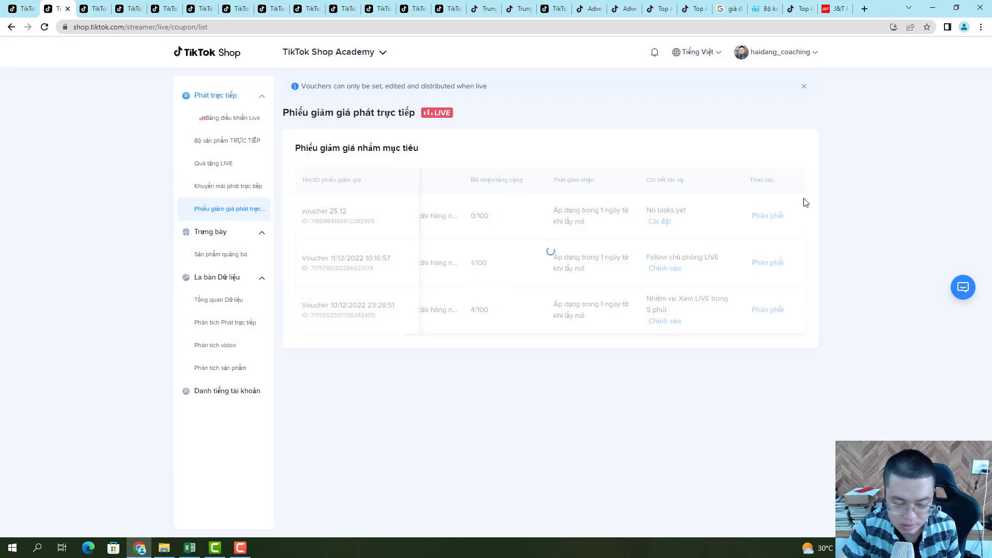